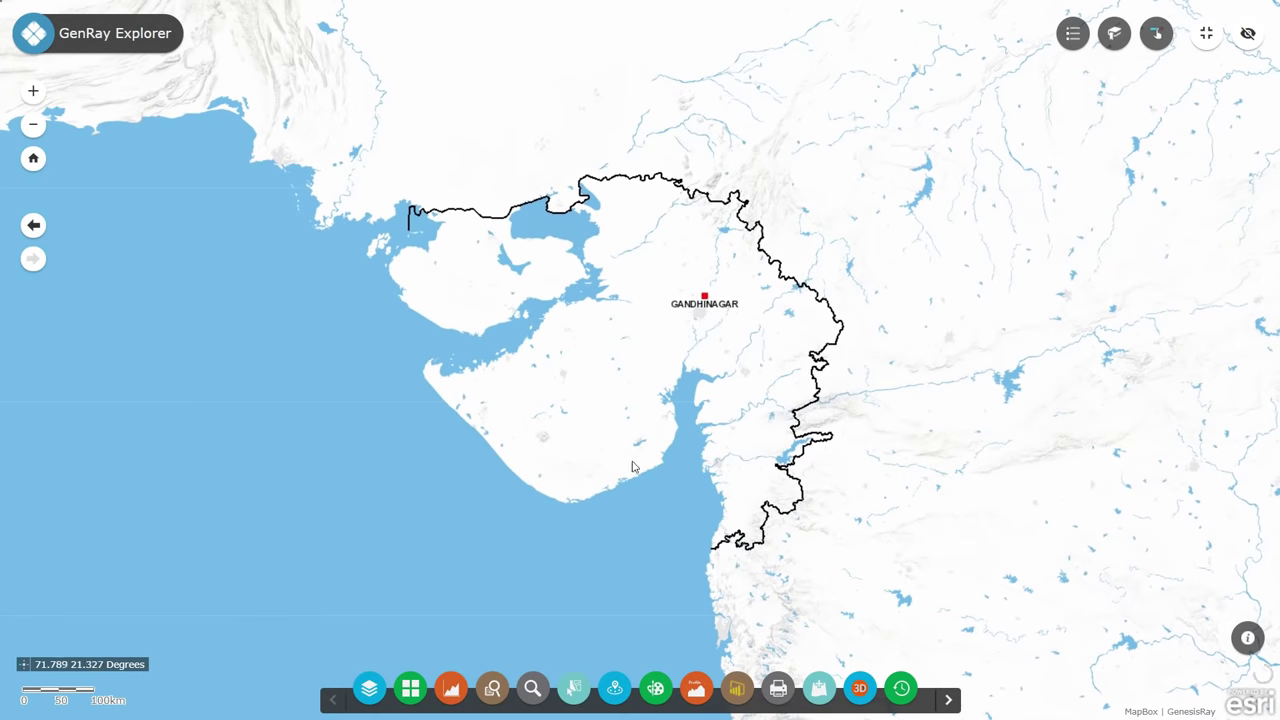
Turn on all four Infrastructure Mapping layers with the Turn all layers on option
click(369, 688)
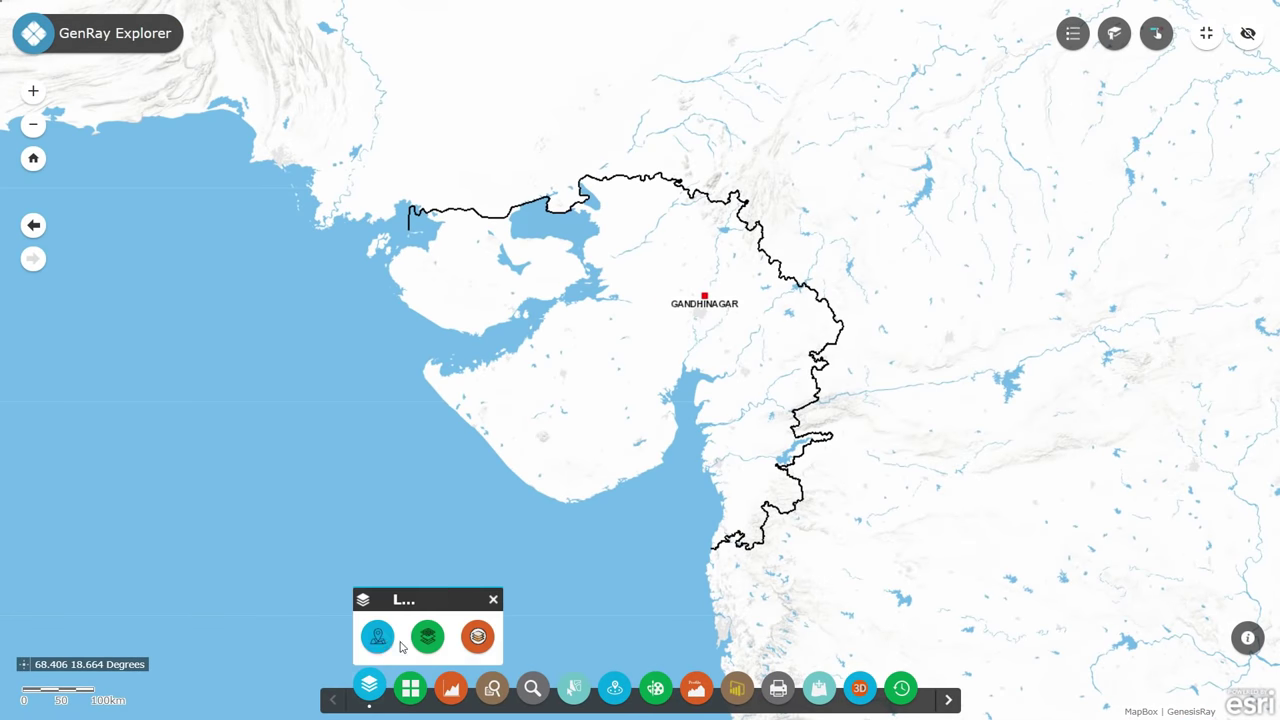
click(377, 632)
click(322, 150)
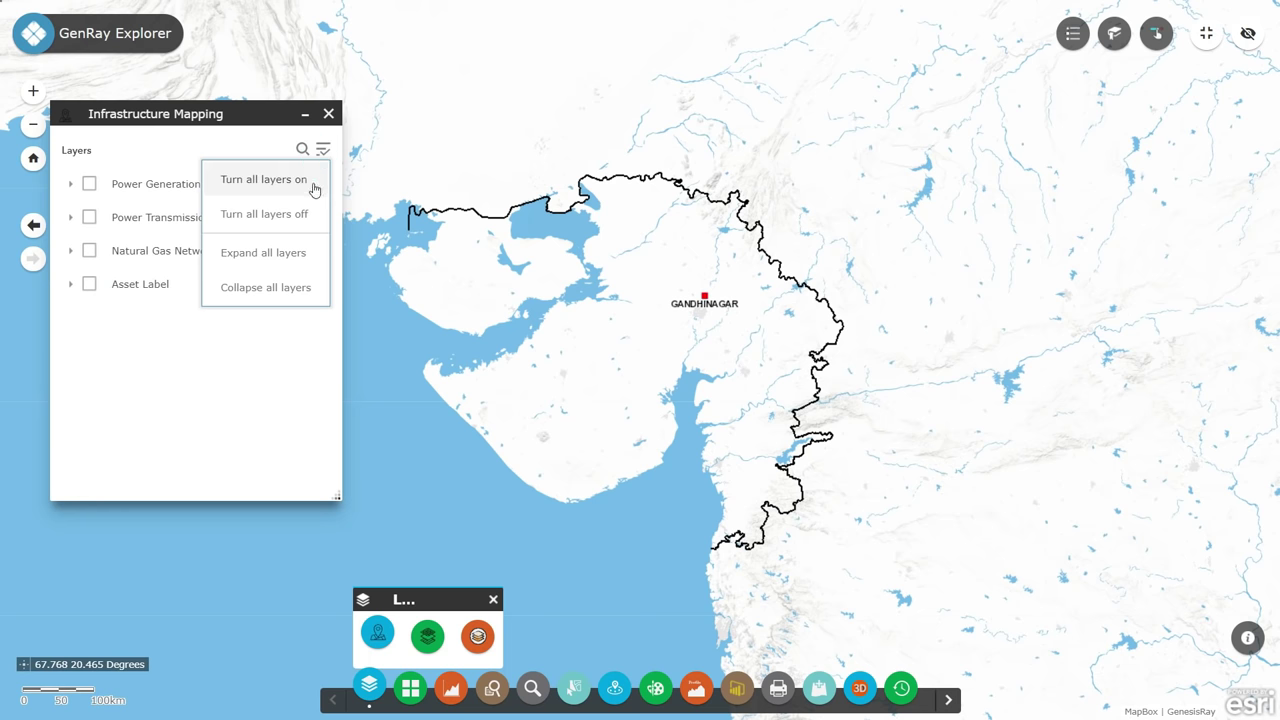
click(314, 178)
click(329, 115)
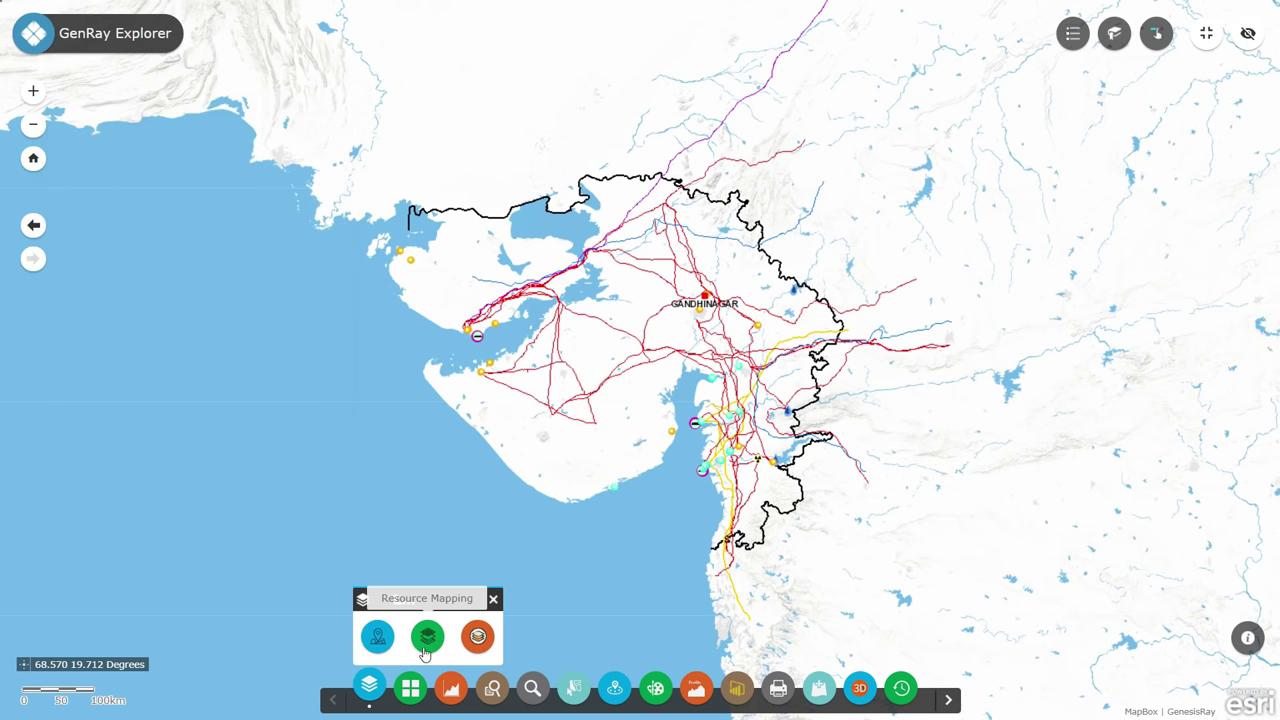
click(427, 636)
Show the dynamic Wind (100m) overlay and centre it over Gujarat
click(69, 182)
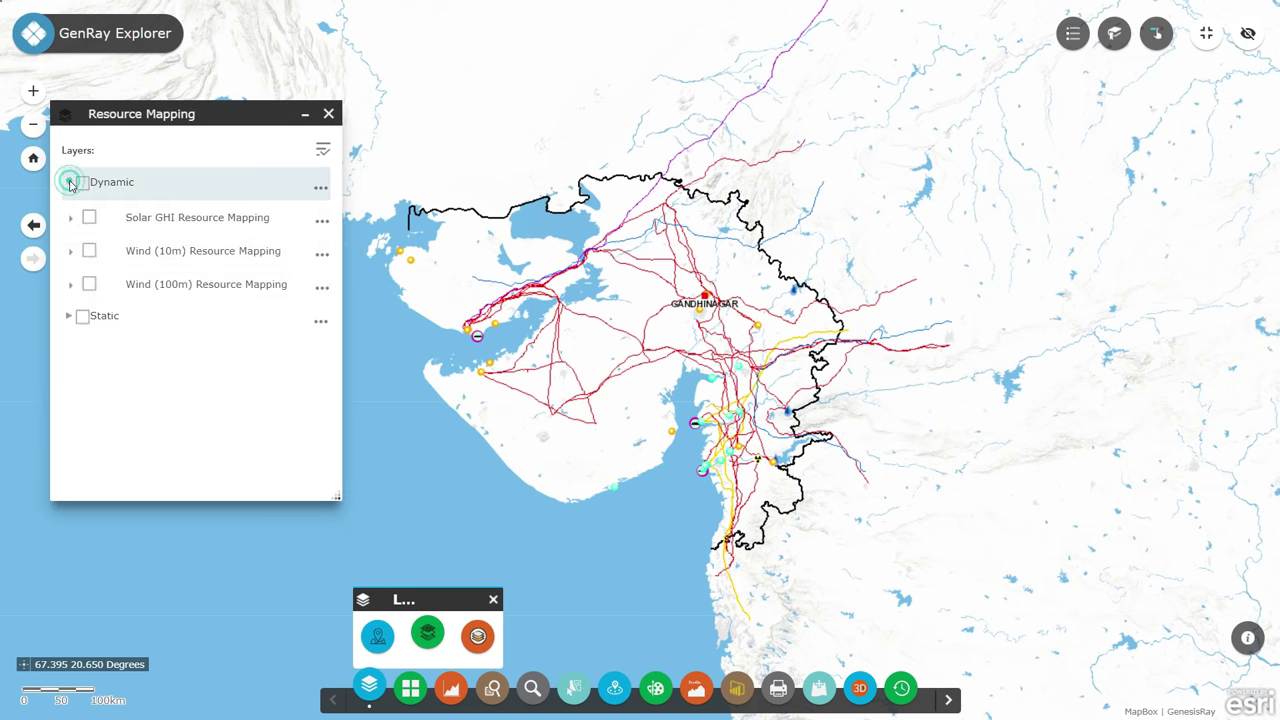
click(89, 284)
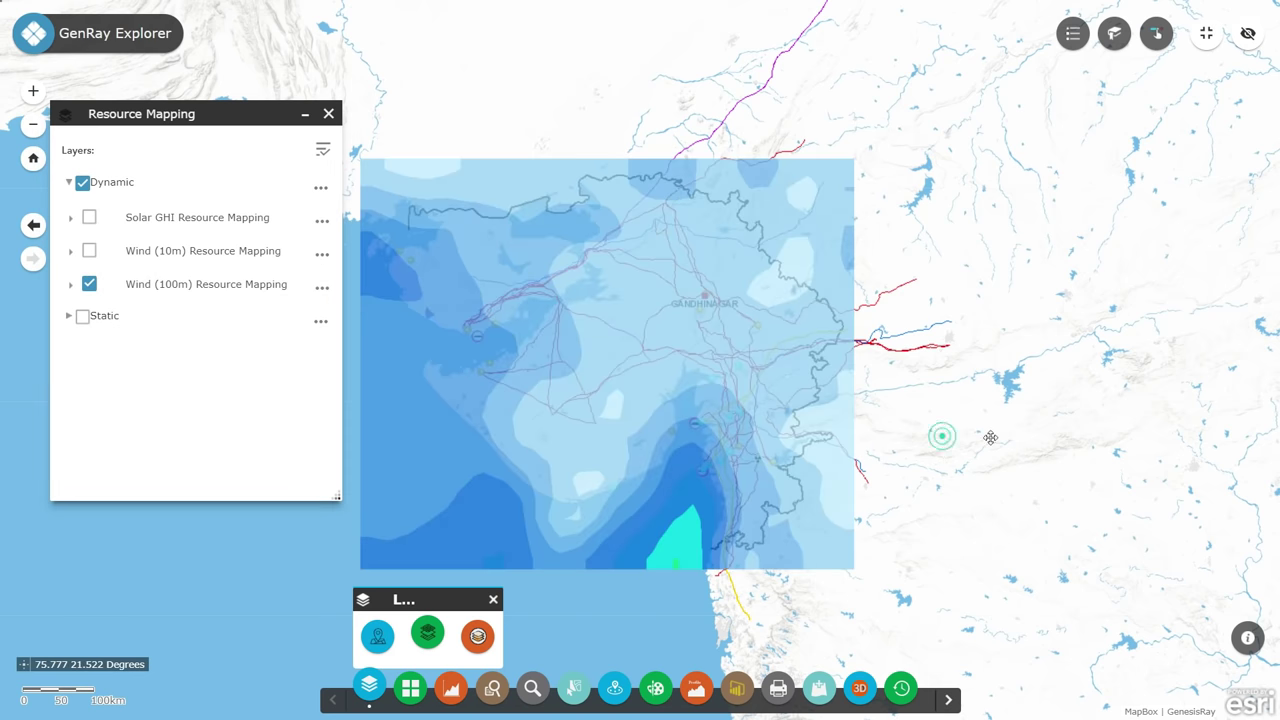
drag(943, 443, 1009, 417)
Set the Wind (100m) layer to about 50% transparency and start its hourly time animation
click(321, 287)
click(292, 354)
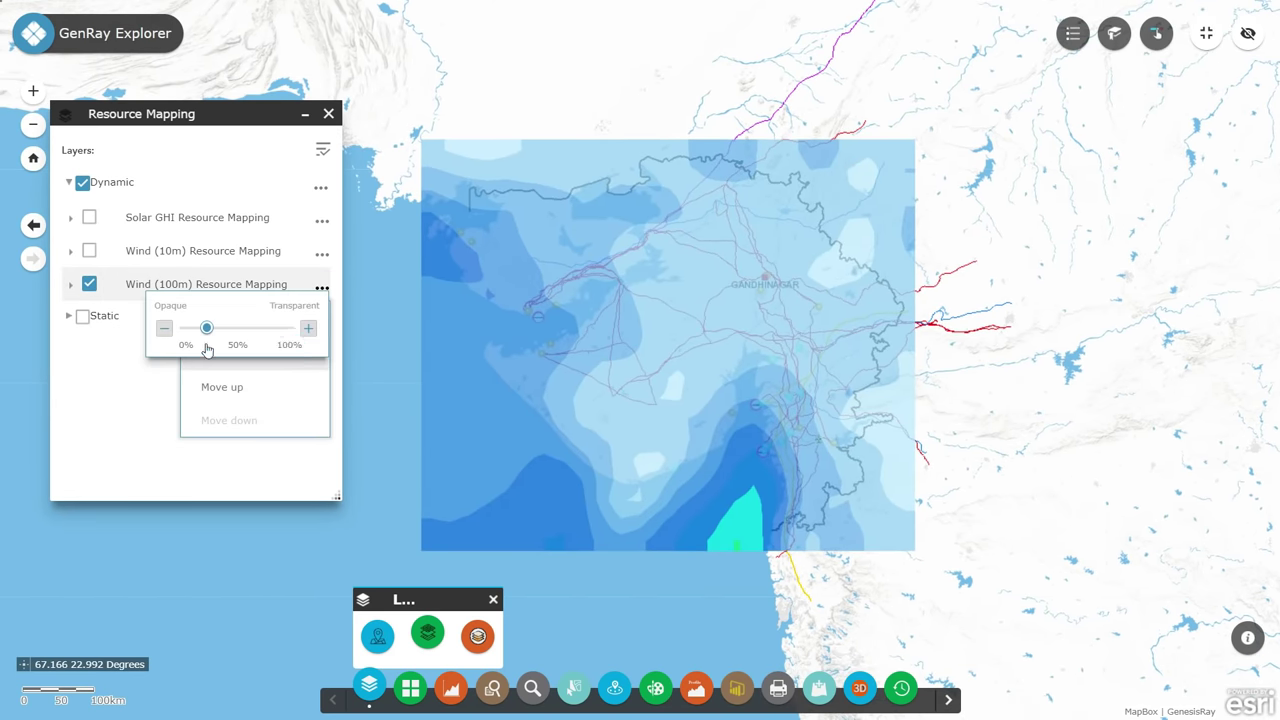
drag(207, 333, 214, 330)
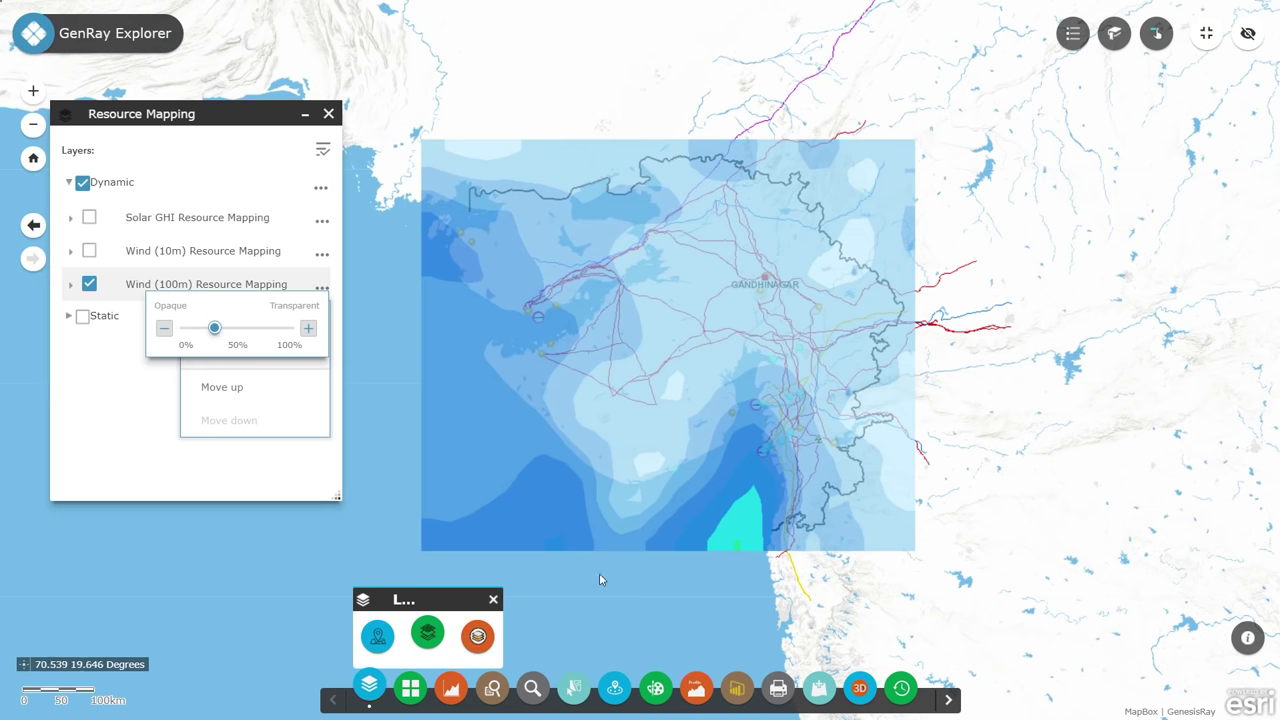
click(493, 599)
click(901, 685)
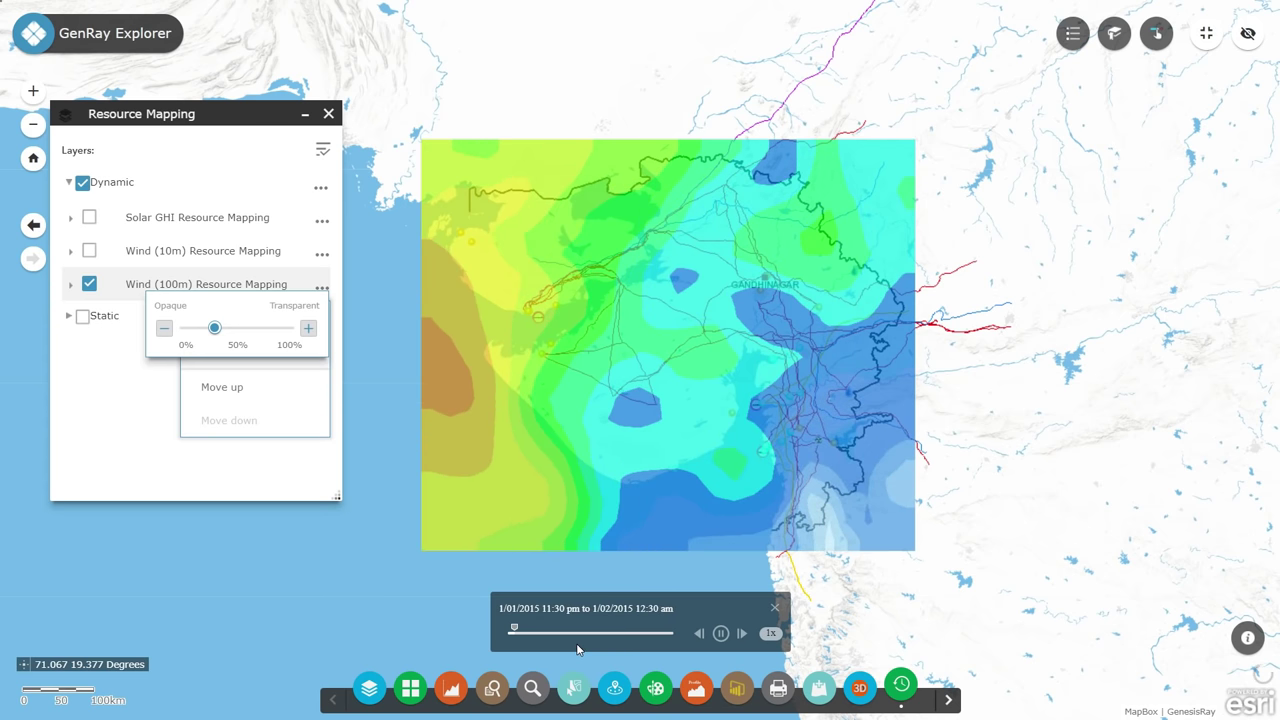
Untick Wind (100m), leaving only the infrastructure lines and asset points
click(89, 285)
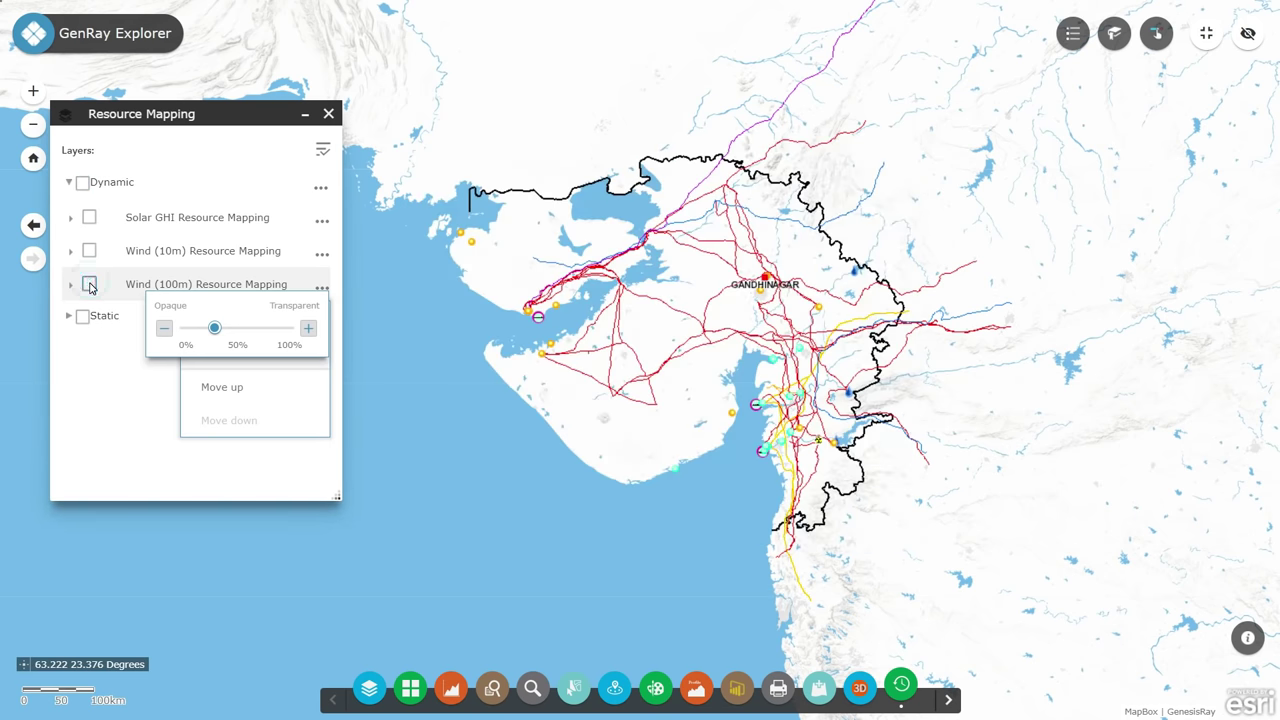
Replace the dynamic wind layer with the Static Wind Resource Potential layer
click(117, 354)
click(68, 182)
click(69, 216)
click(89, 284)
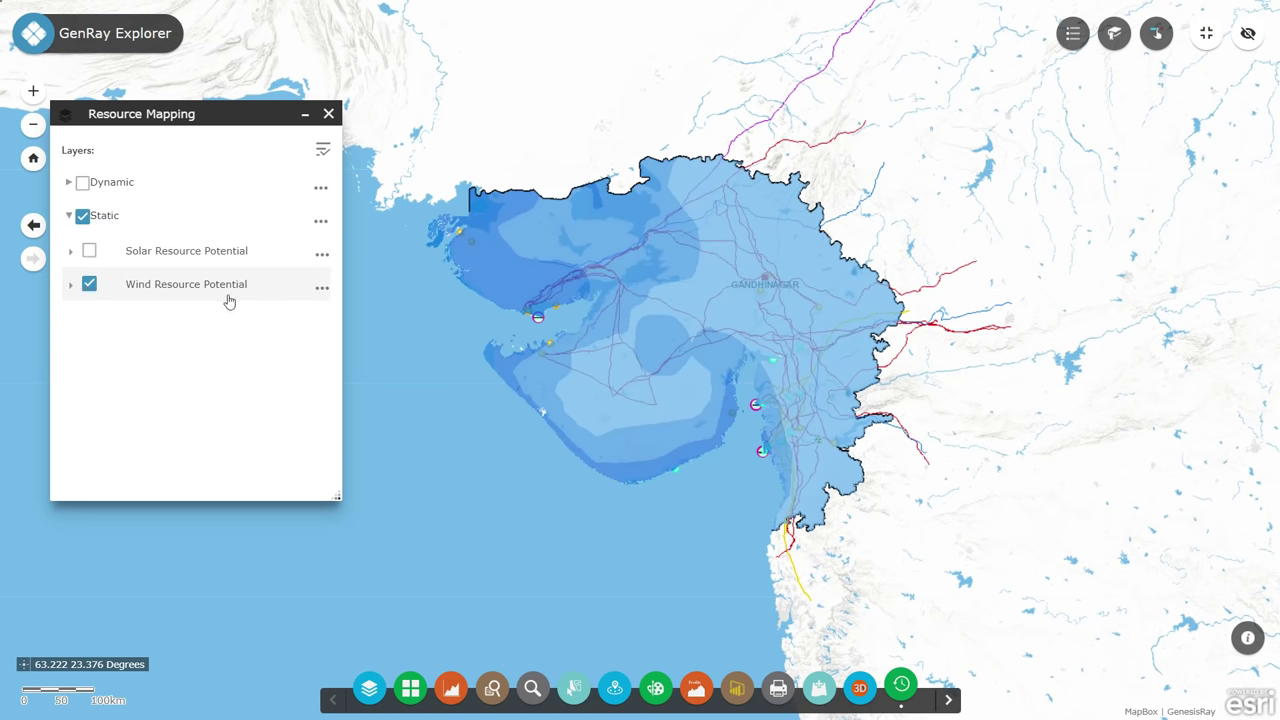
drag(586, 505, 586, 523)
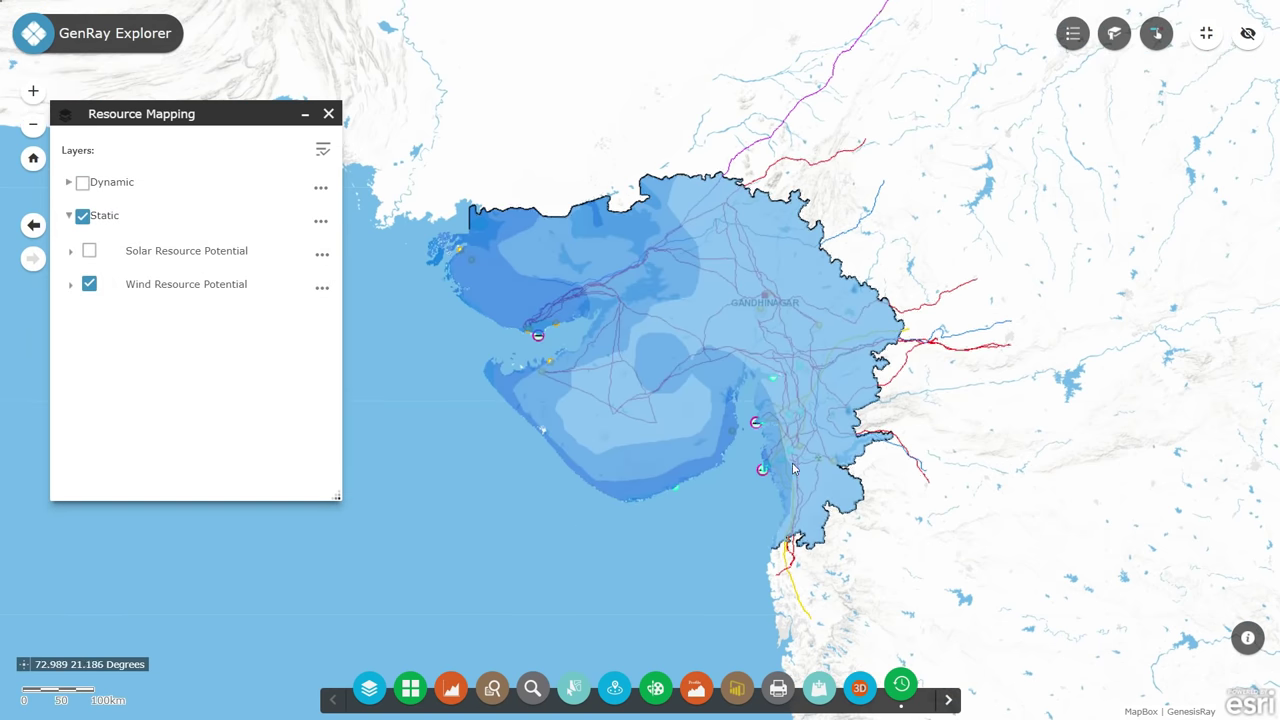
Pick a map site in SitePRO Charts to plot its hourly 2015 wind speeds
click(948, 700)
click(901, 688)
click(560, 400)
click(653, 360)
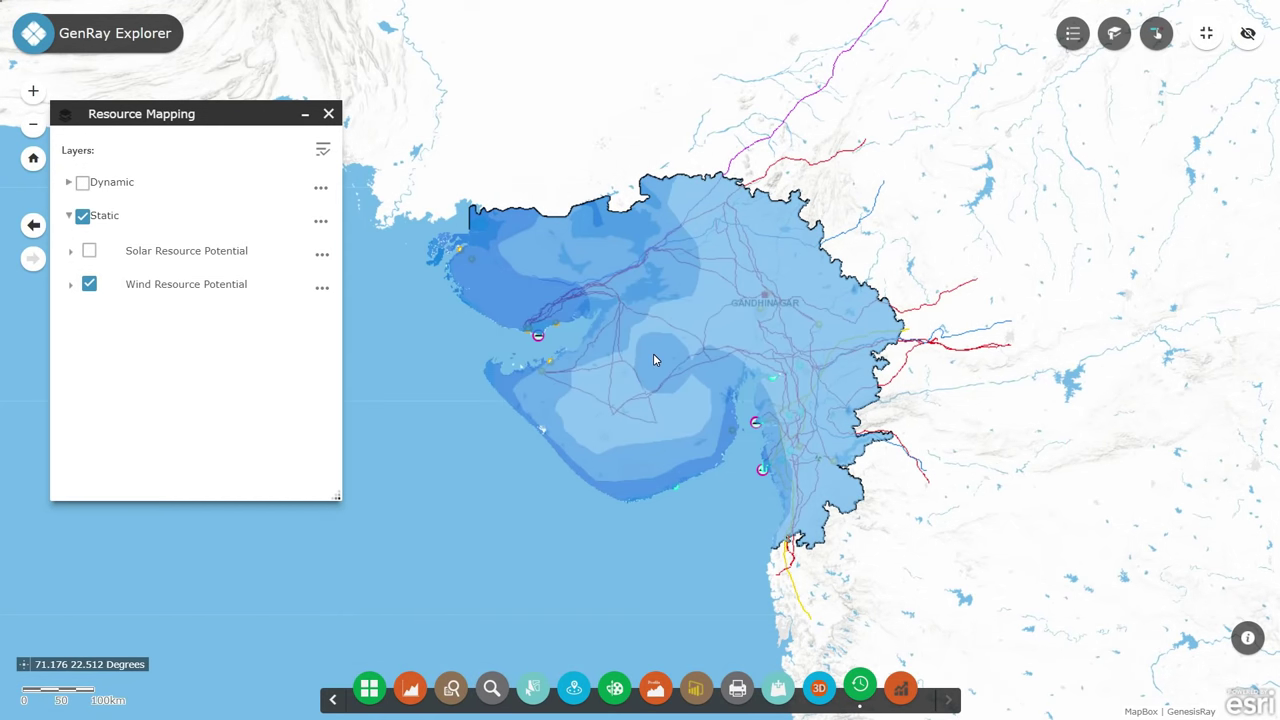
click(320, 190)
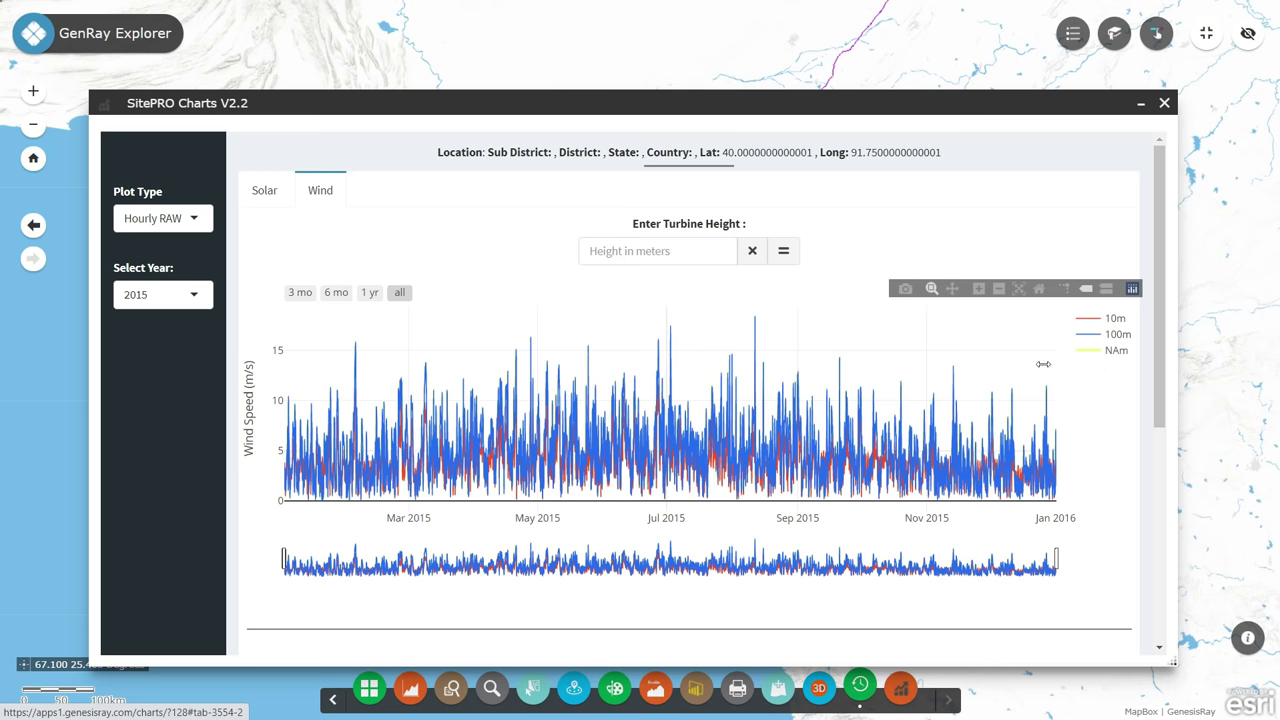
Add a 120 m turbine-height wind speed series to the chart
click(727, 252)
text(120)
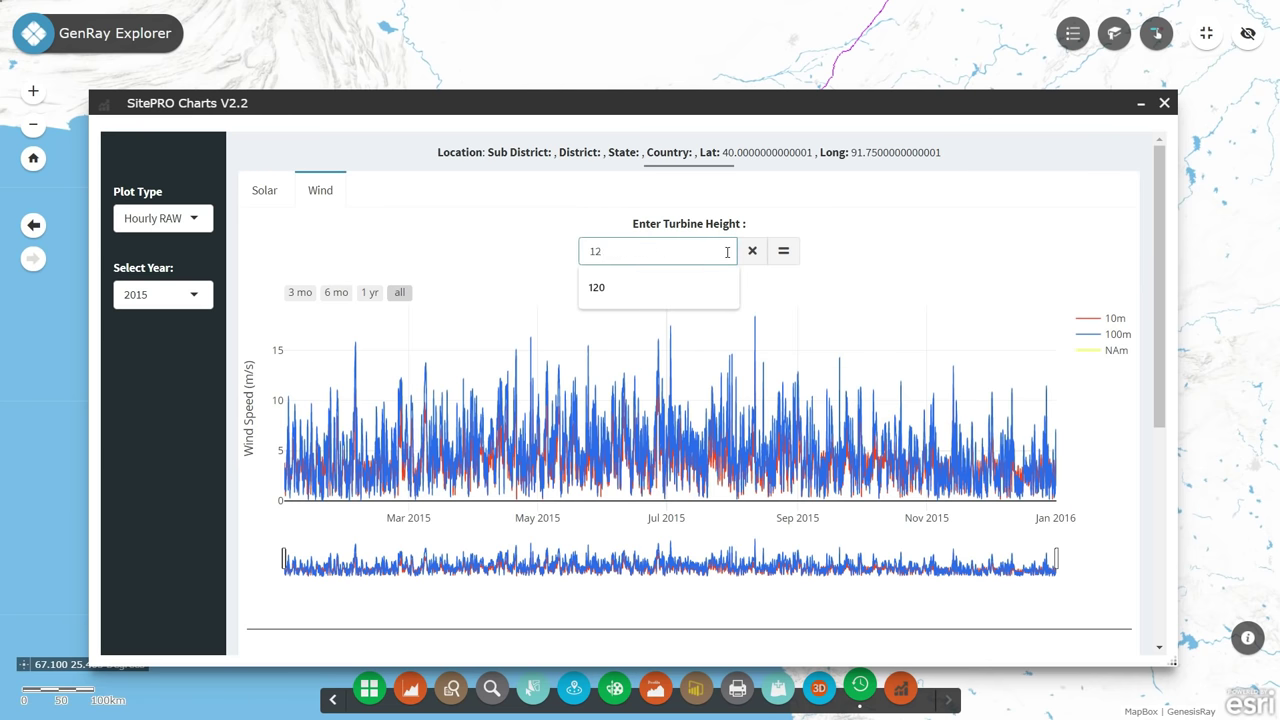
click(783, 251)
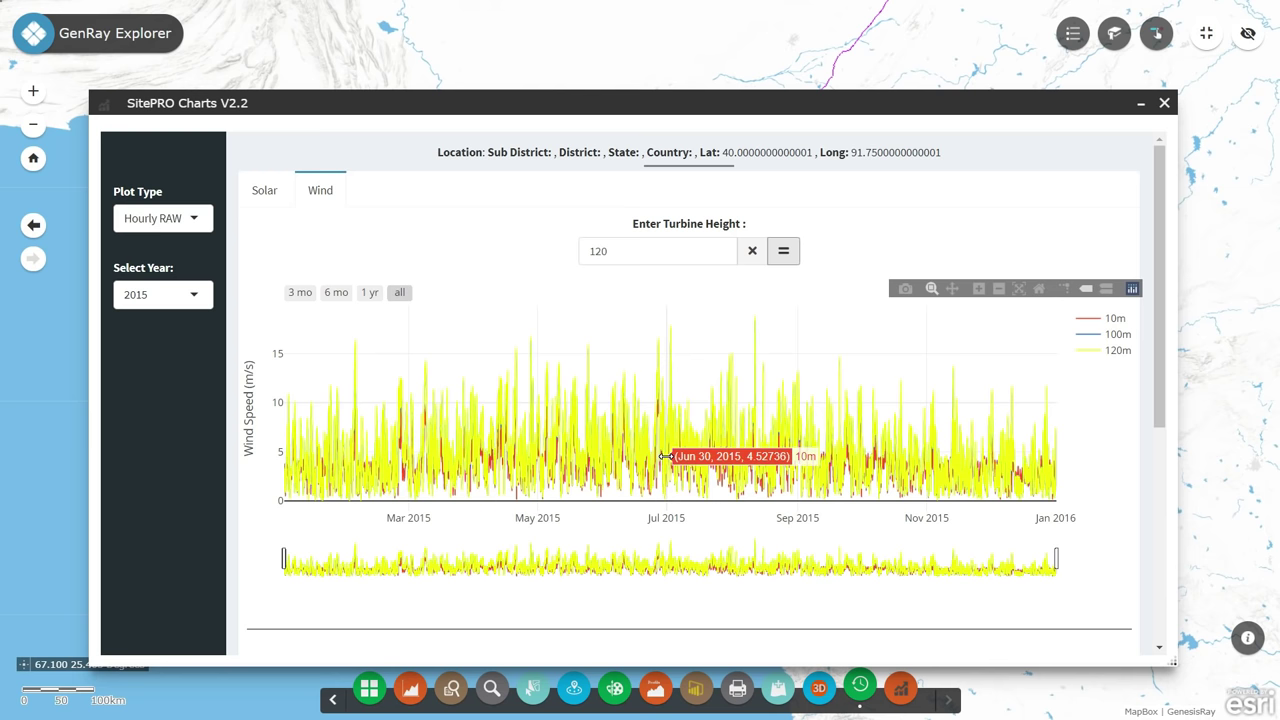
Try the 6-month, 1-year and full range views, keep 2015, and zoom into early March
click(336, 293)
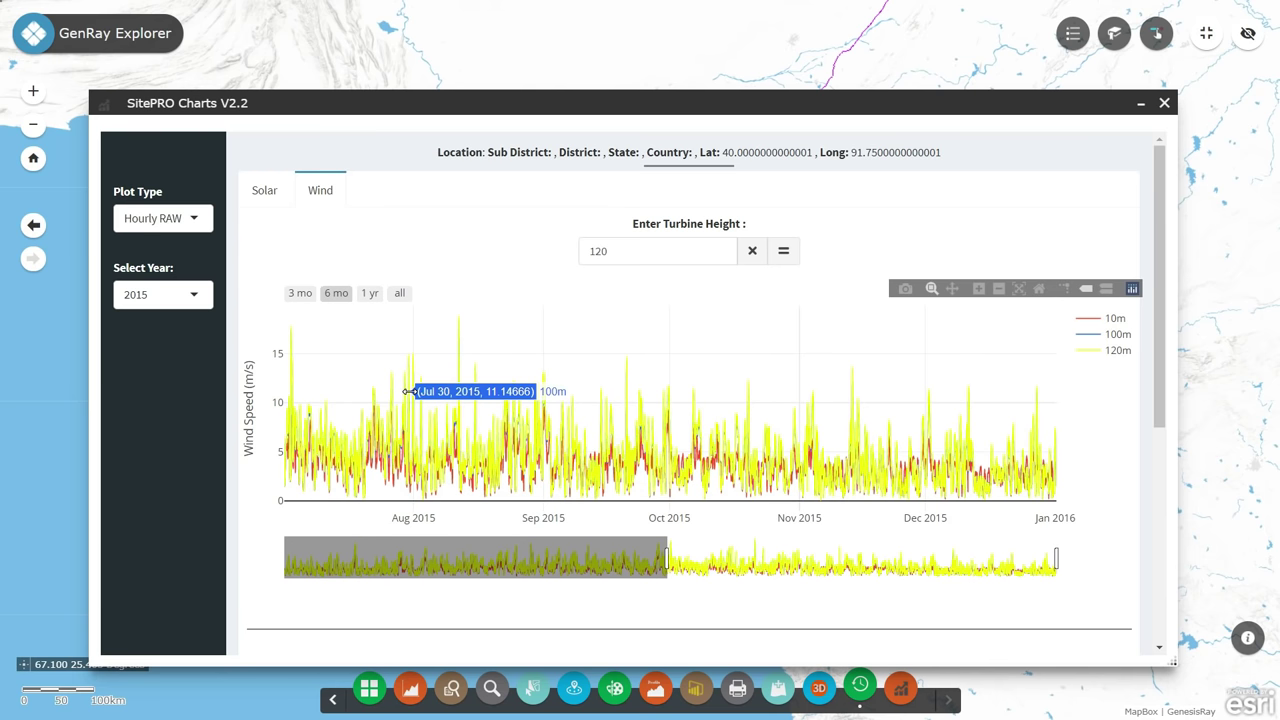
click(371, 295)
click(396, 298)
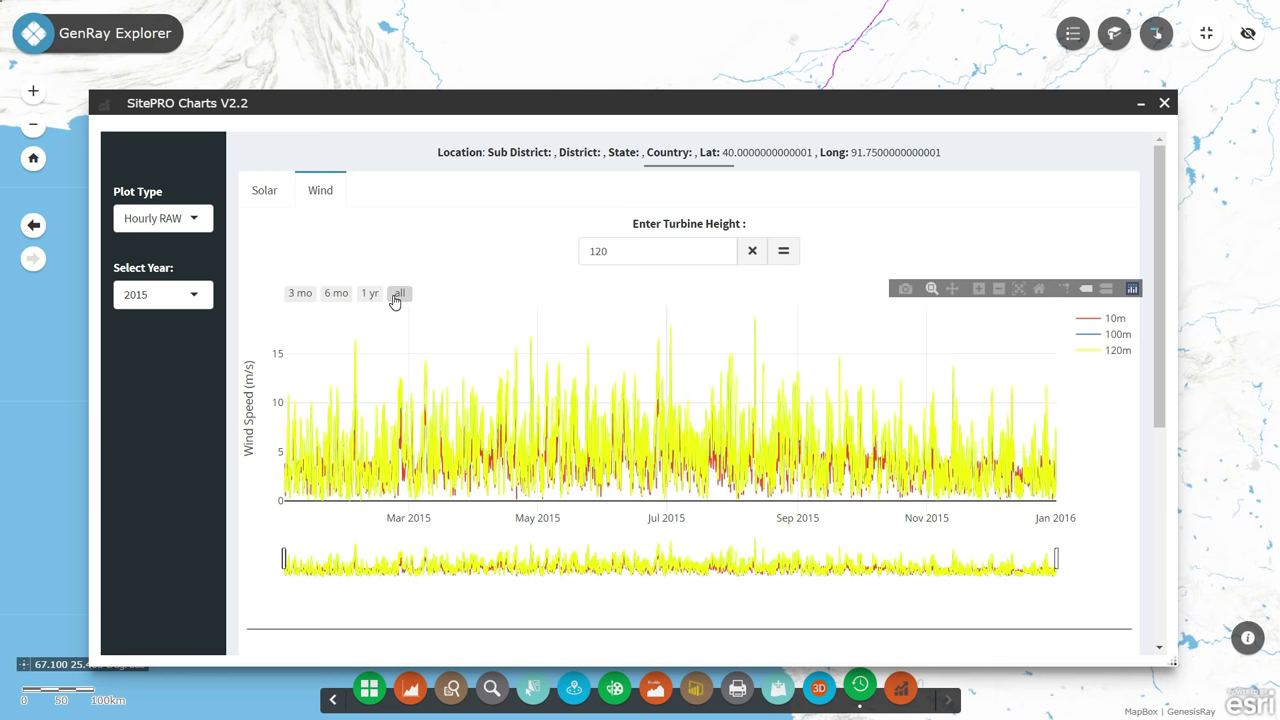
click(162, 292)
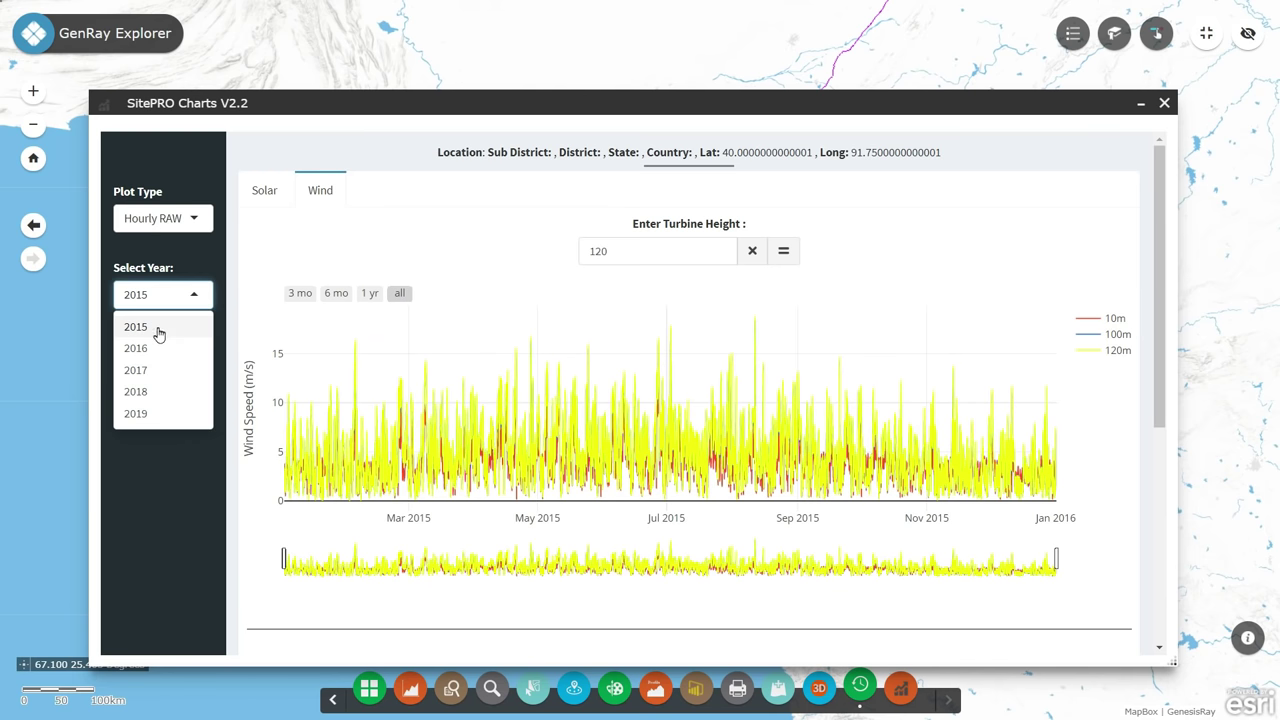
click(161, 438)
drag(410, 453, 487, 455)
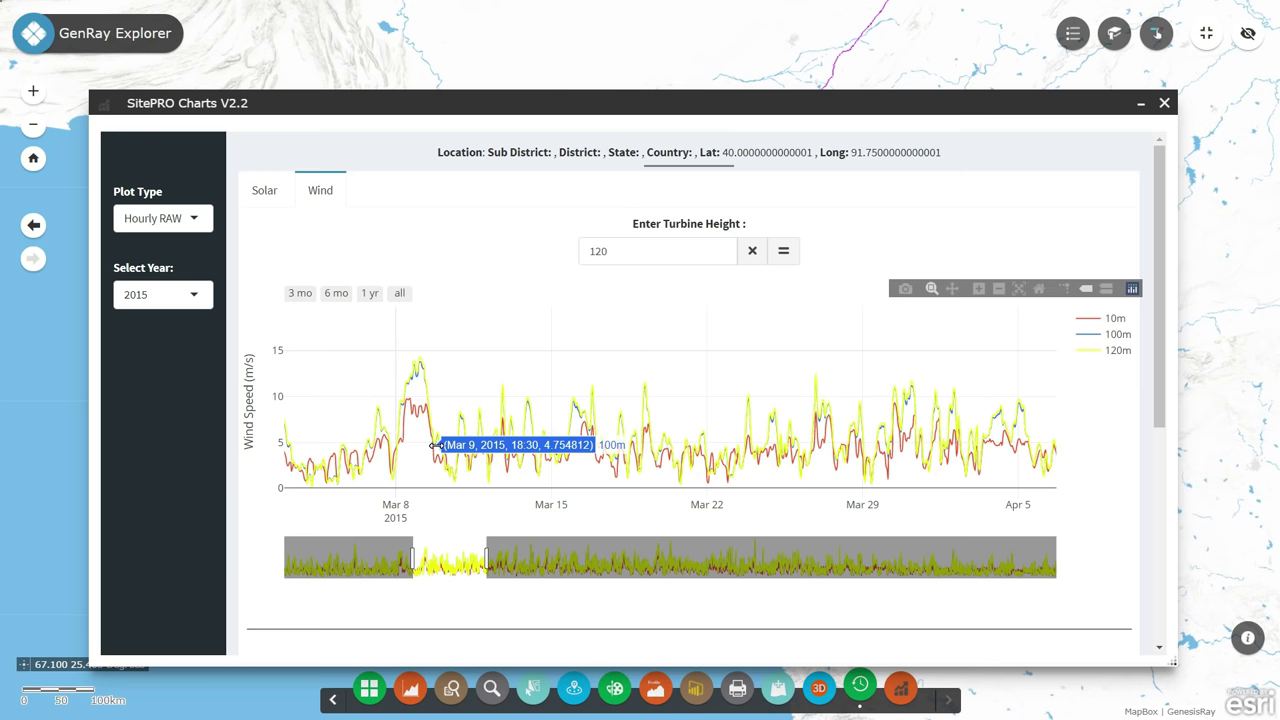
scroll(448, 460, down, 4)
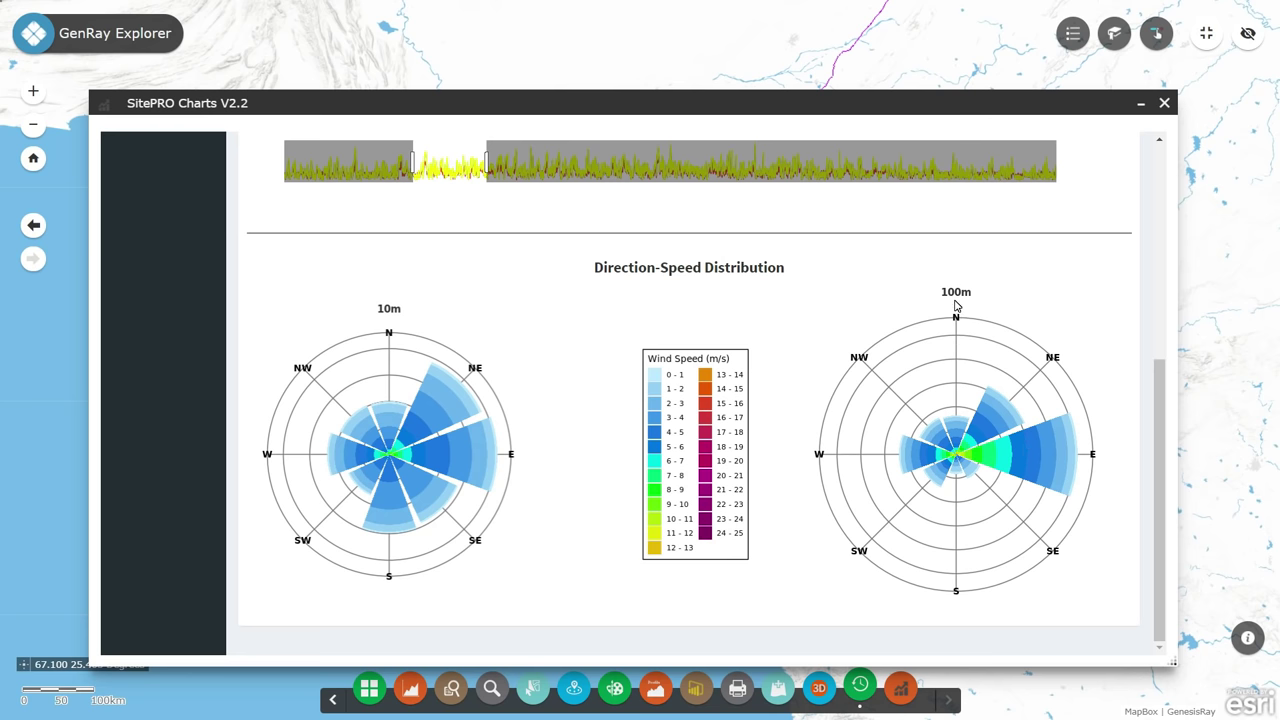
Close SitePRO Charts after viewing the Direction-Speed Distribution wind roses
click(1164, 104)
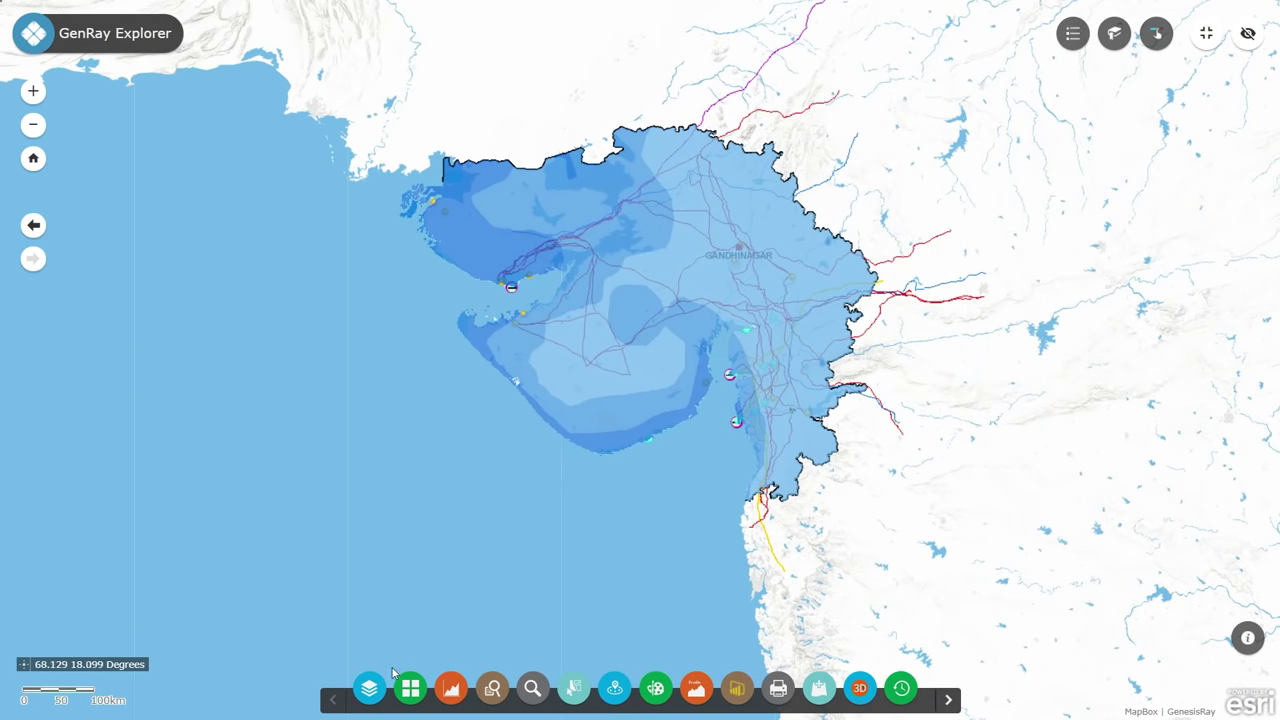
Turn off all Infrastructure Mapping layers with Turn all layers off
click(370, 688)
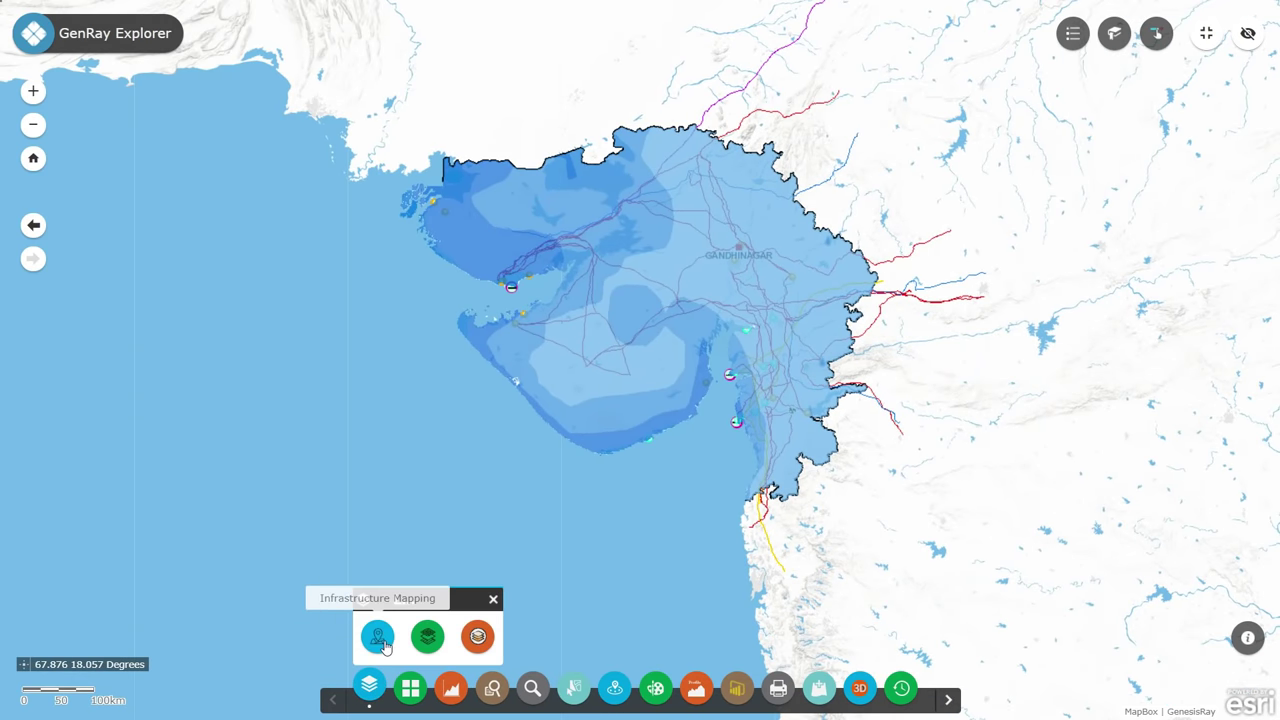
click(378, 637)
click(322, 149)
click(305, 211)
click(328, 113)
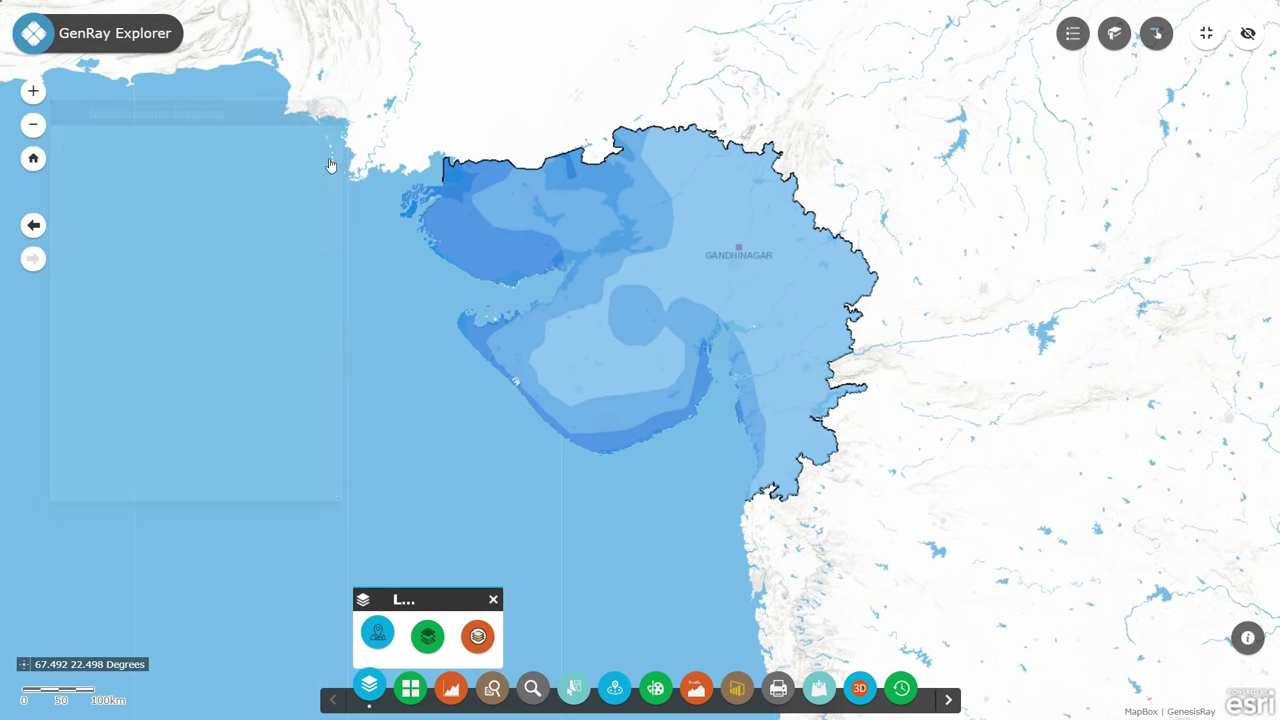
Turn off all Resource Mapping layers, removing the wind-potential shading
click(427, 637)
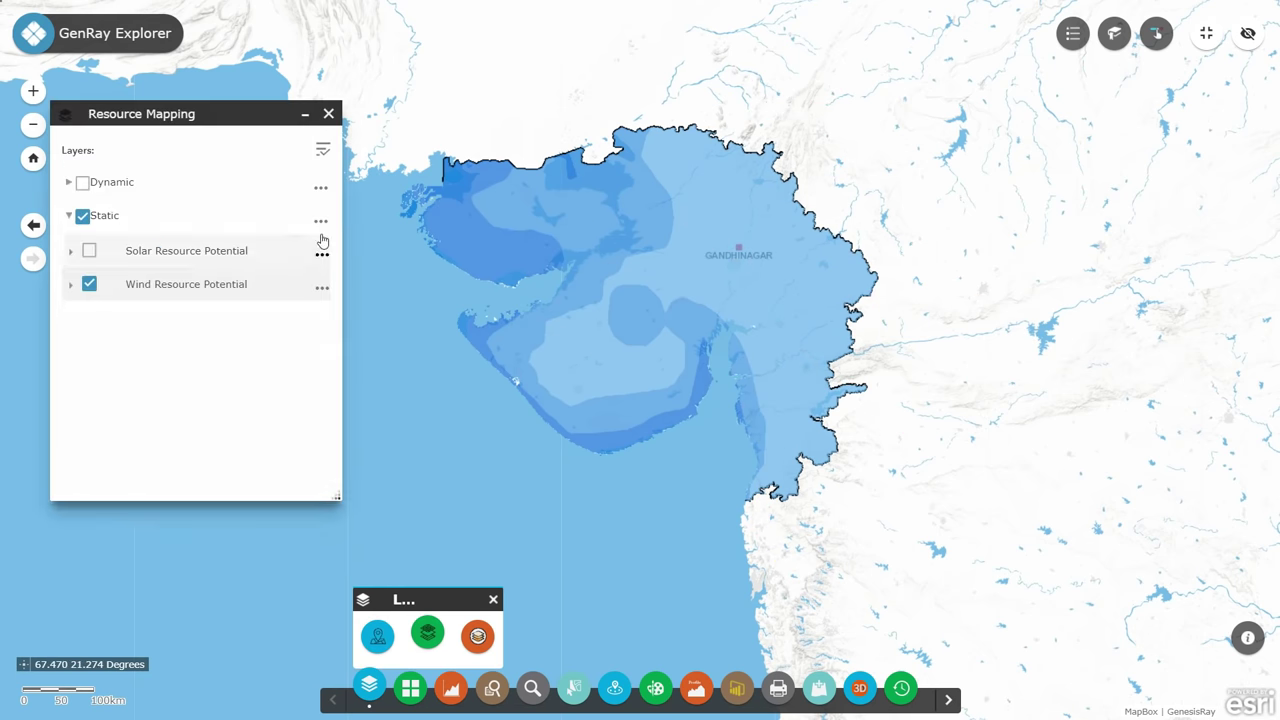
click(323, 150)
click(298, 208)
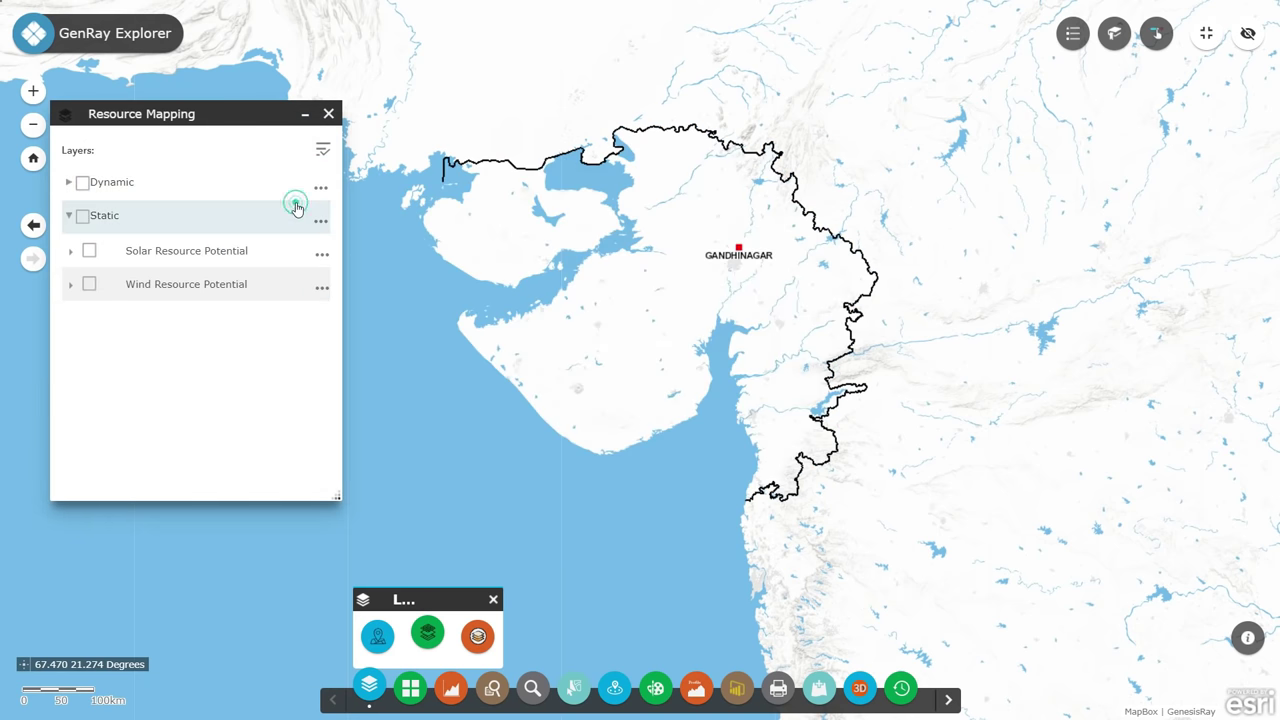
click(328, 113)
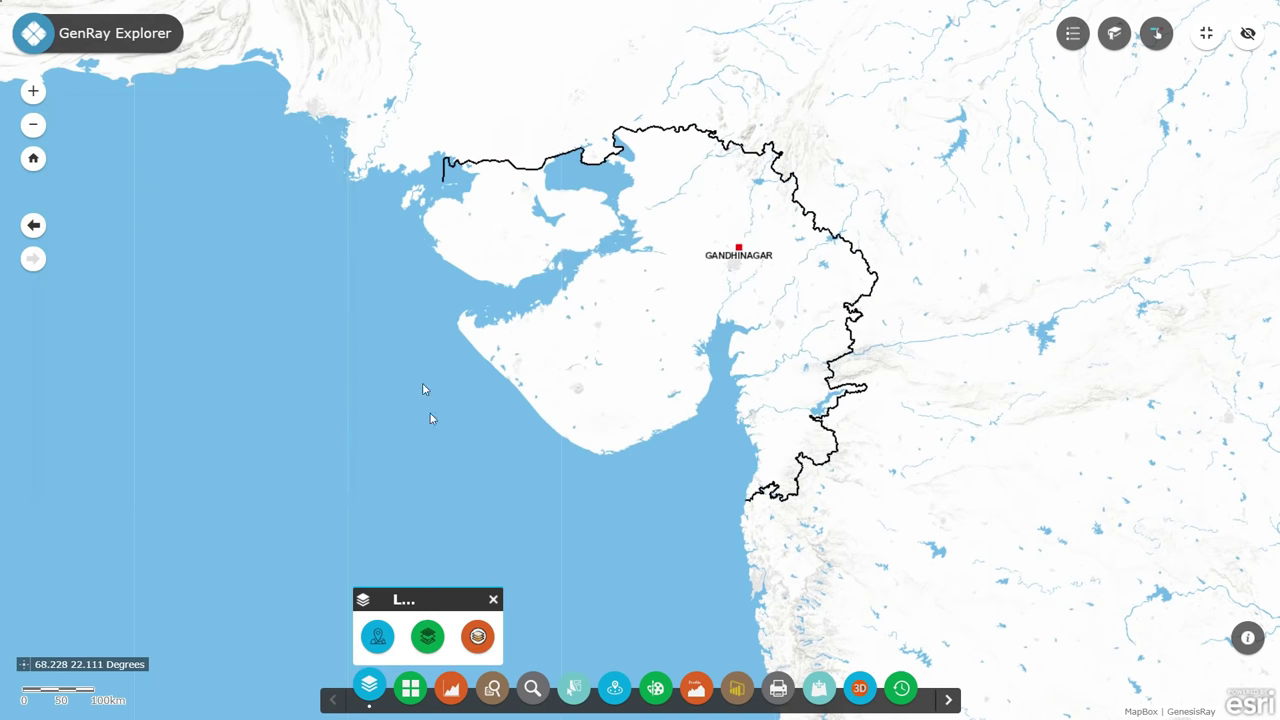
Open the Site Suitability Mapping layer list and scroll through its ten layers
click(478, 638)
scroll(150, 470, down, 1)
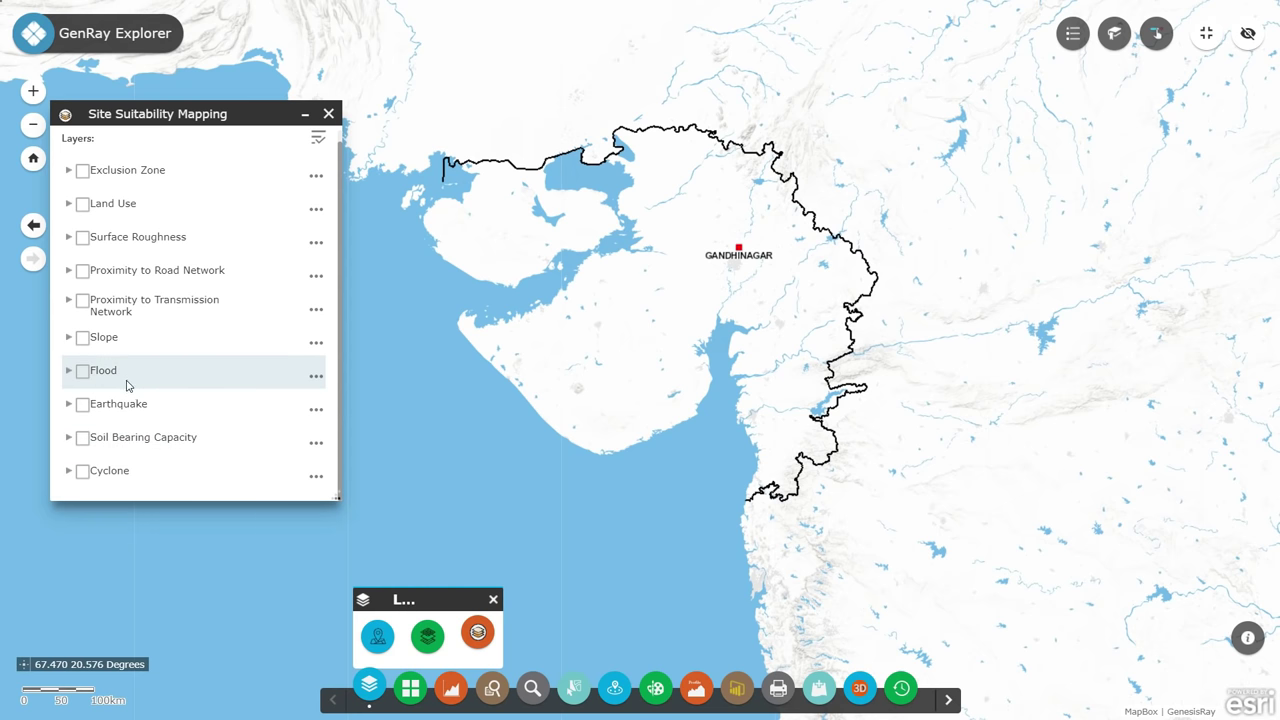
Show only Flood (Scored) with its 1–10 legend and read a spot's suitability score of 10
click(68, 372)
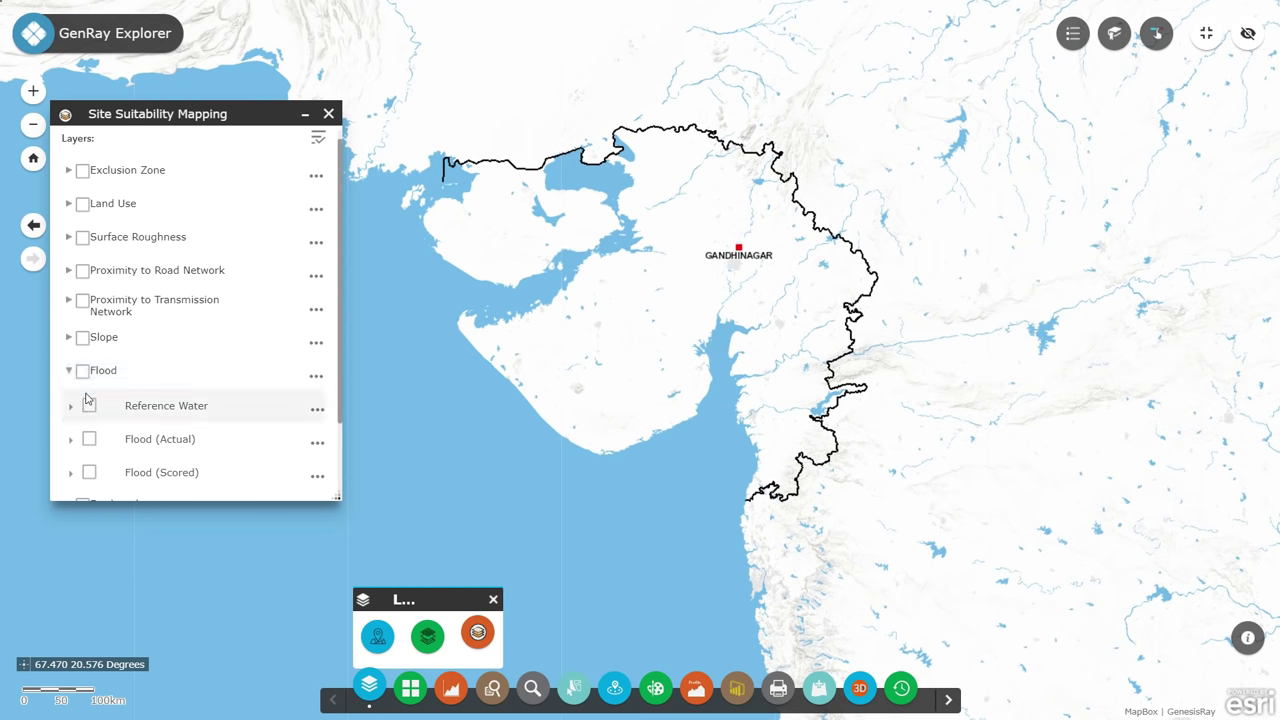
click(85, 373)
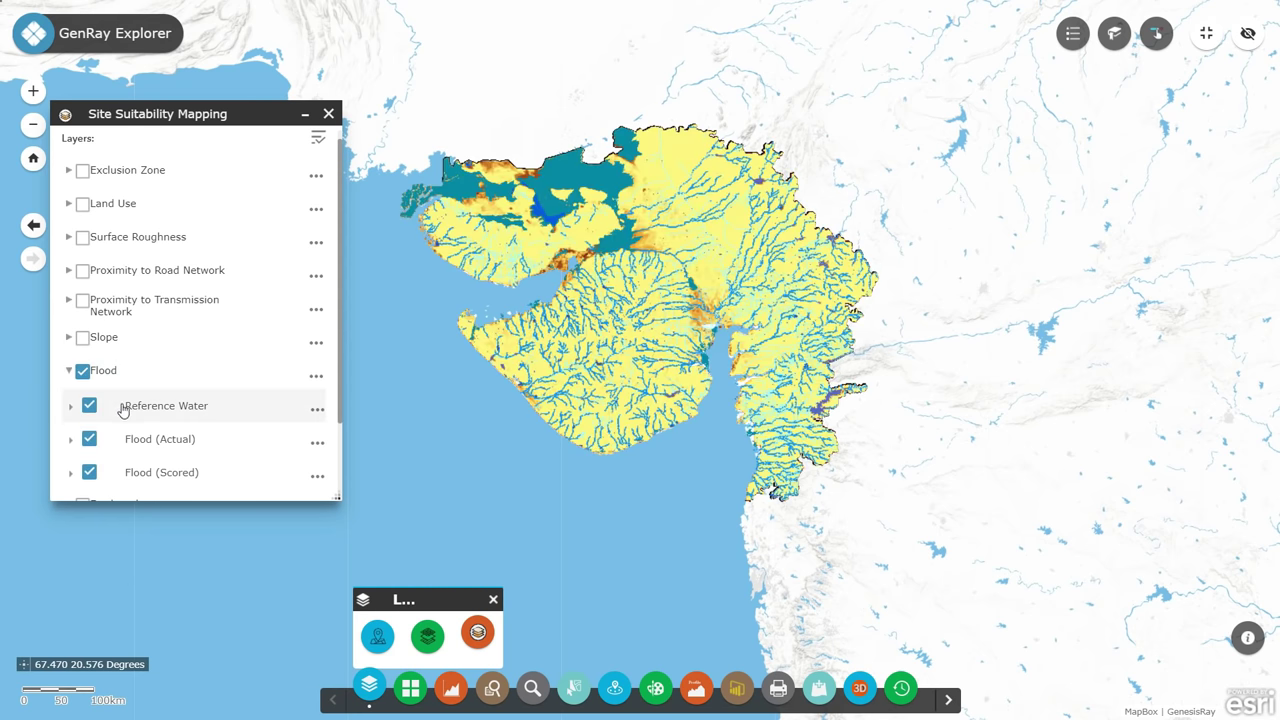
click(1074, 36)
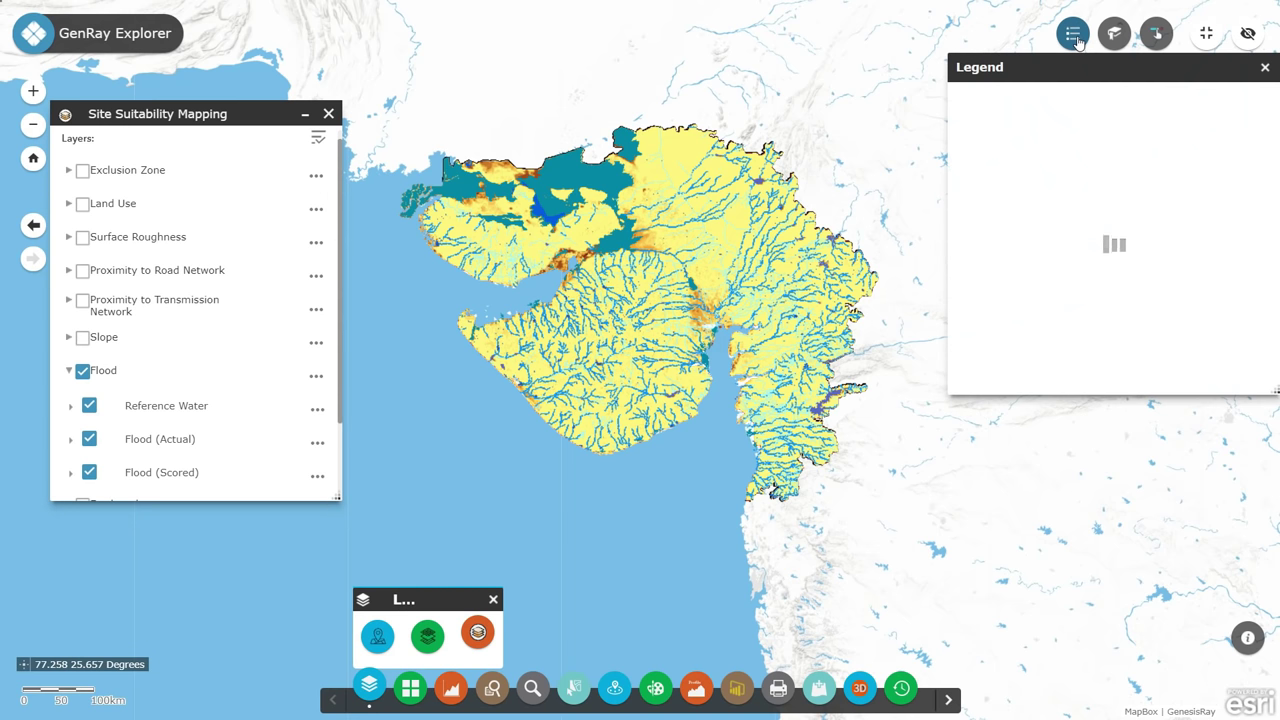
click(89, 406)
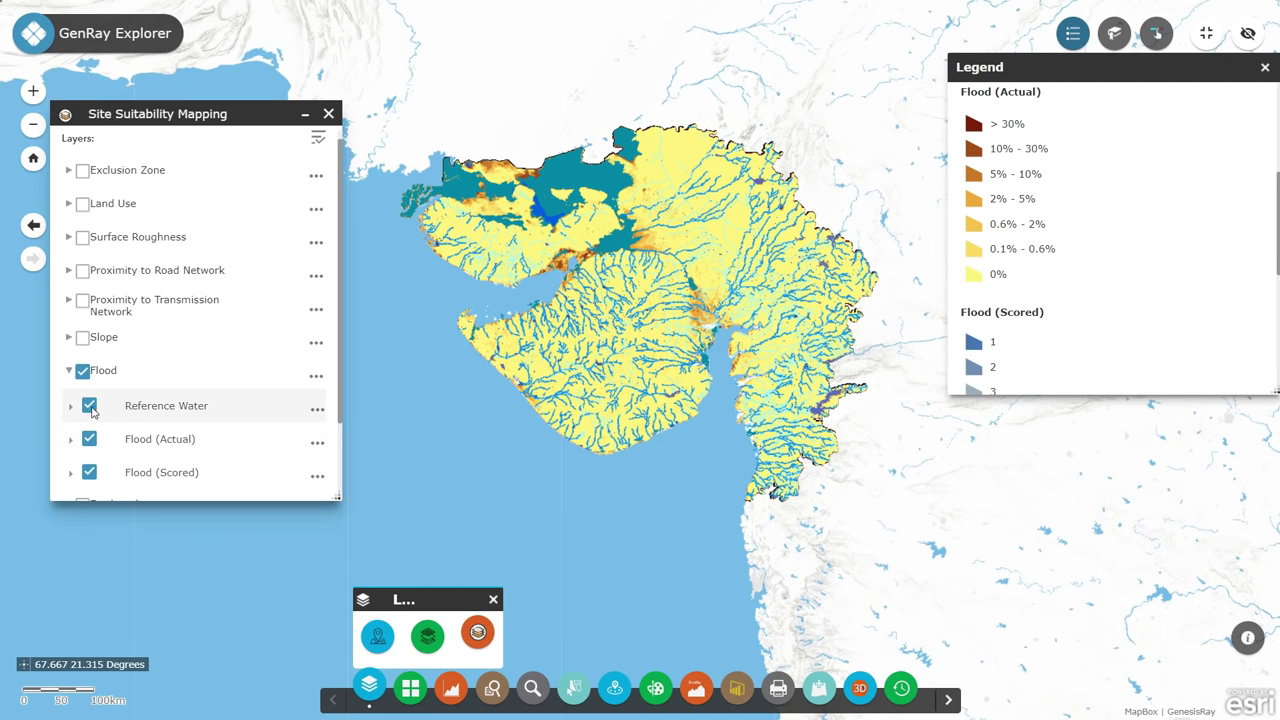
scroll(1128, 305, up, 5)
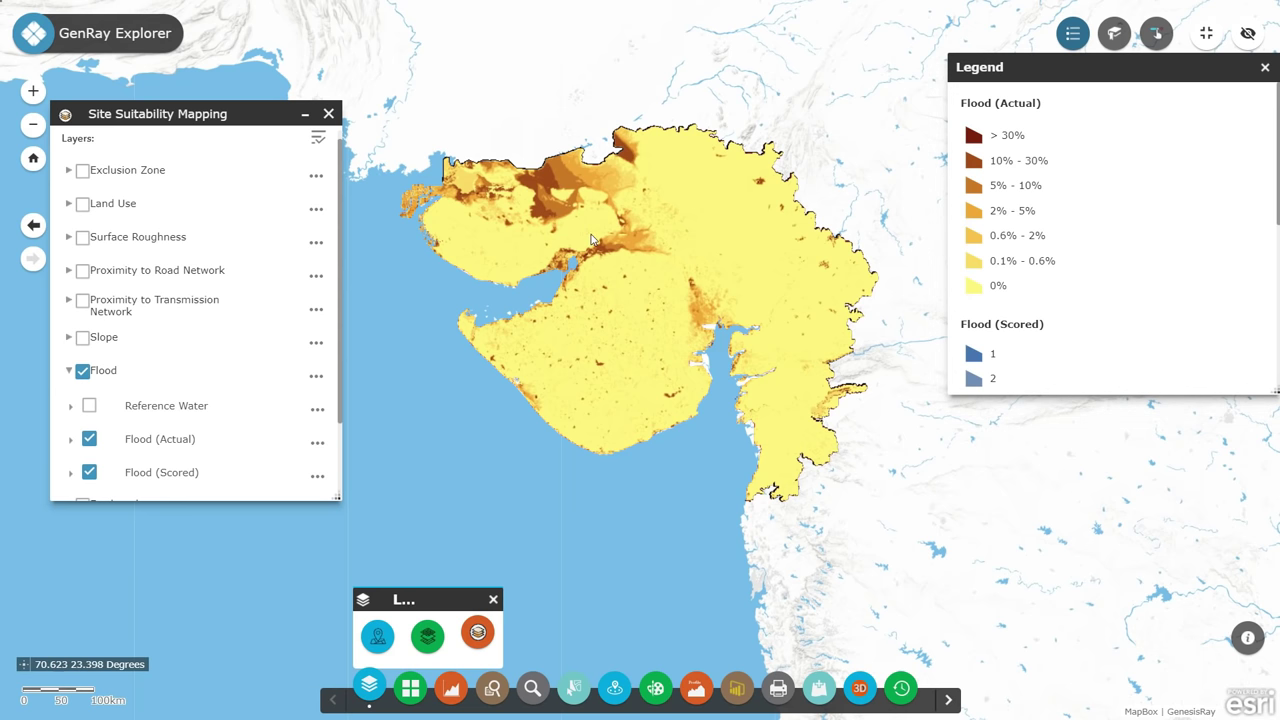
click(88, 440)
click(718, 210)
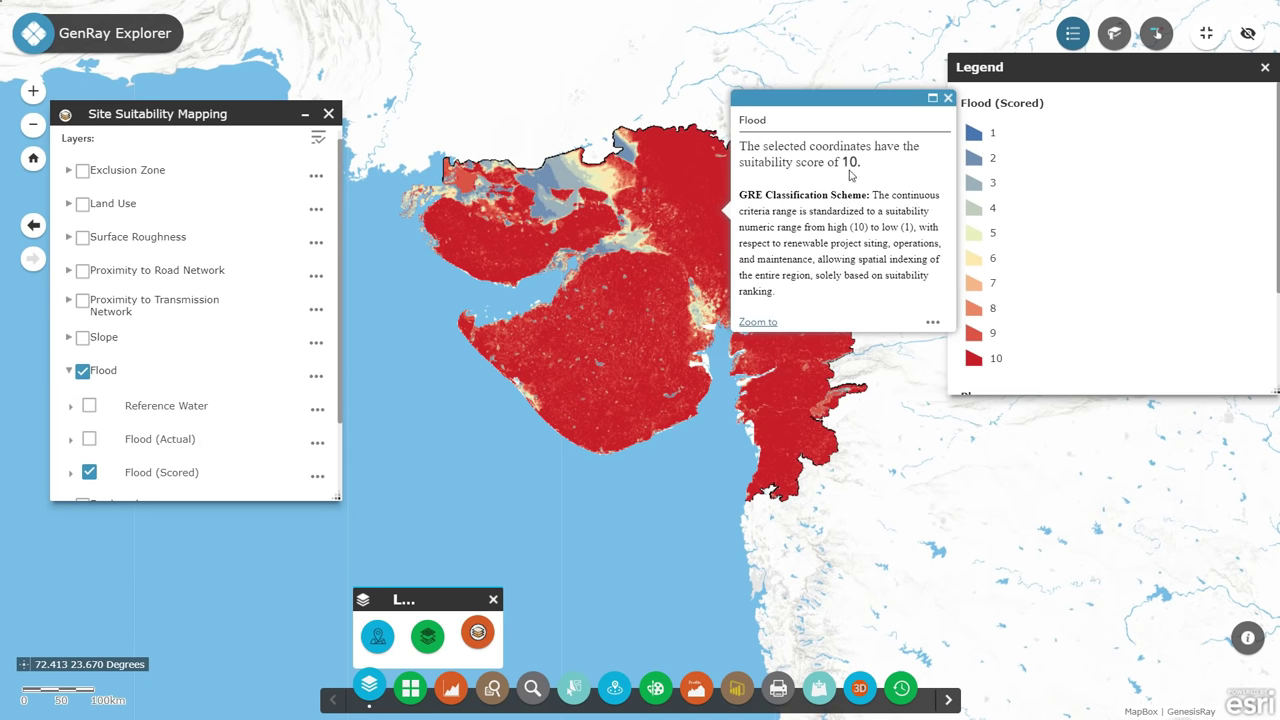
Compare flood scores at two more spots, close the popup, and untick the Flood layer
click(559, 215)
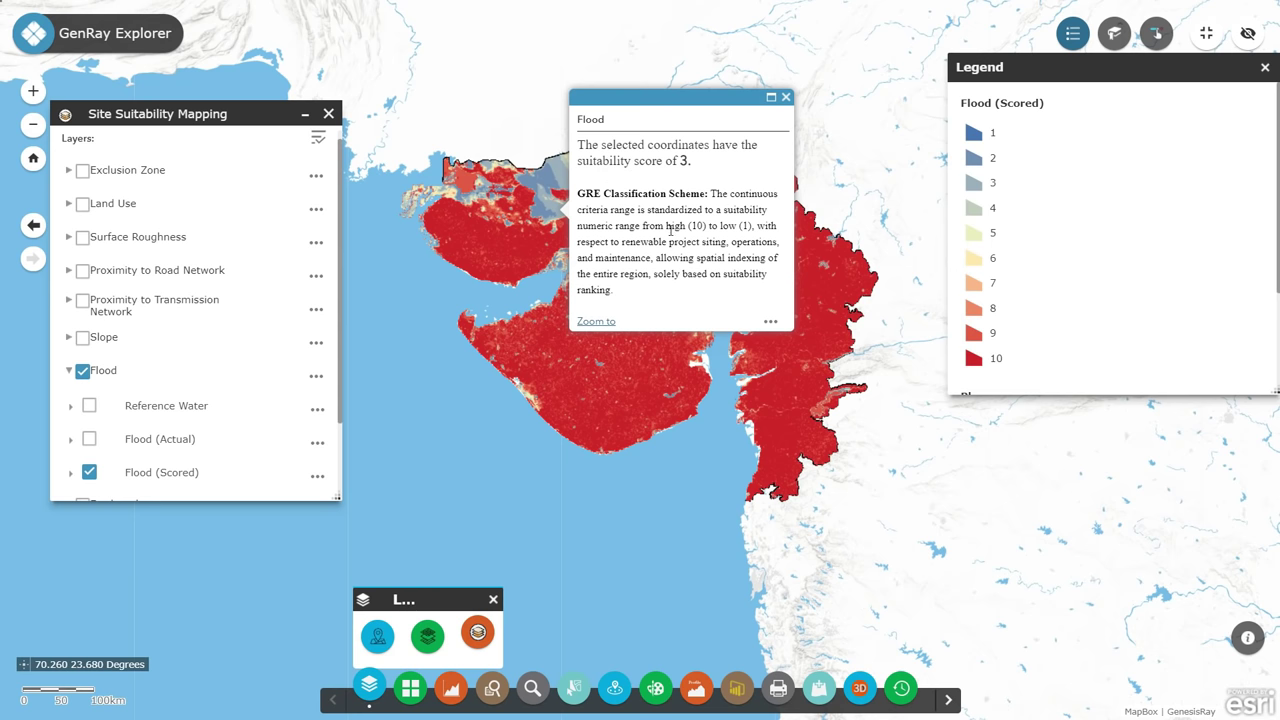
click(600, 368)
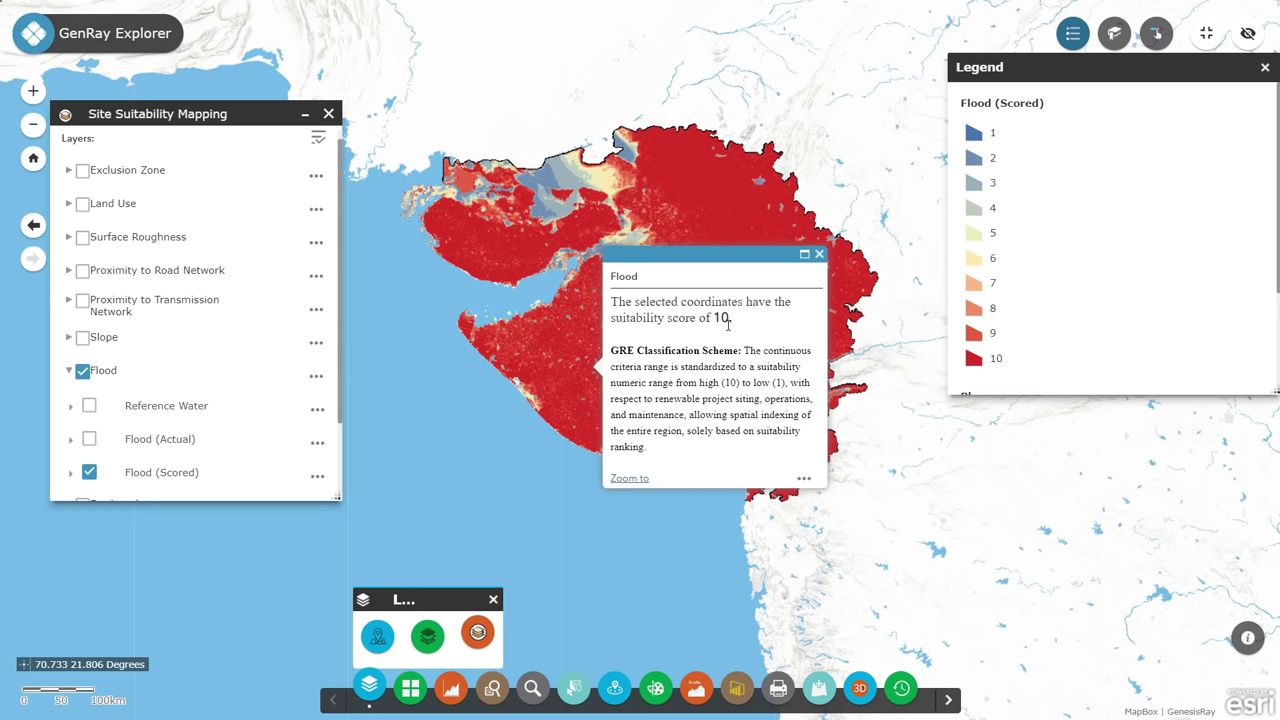
scroll(246, 358, down, 1)
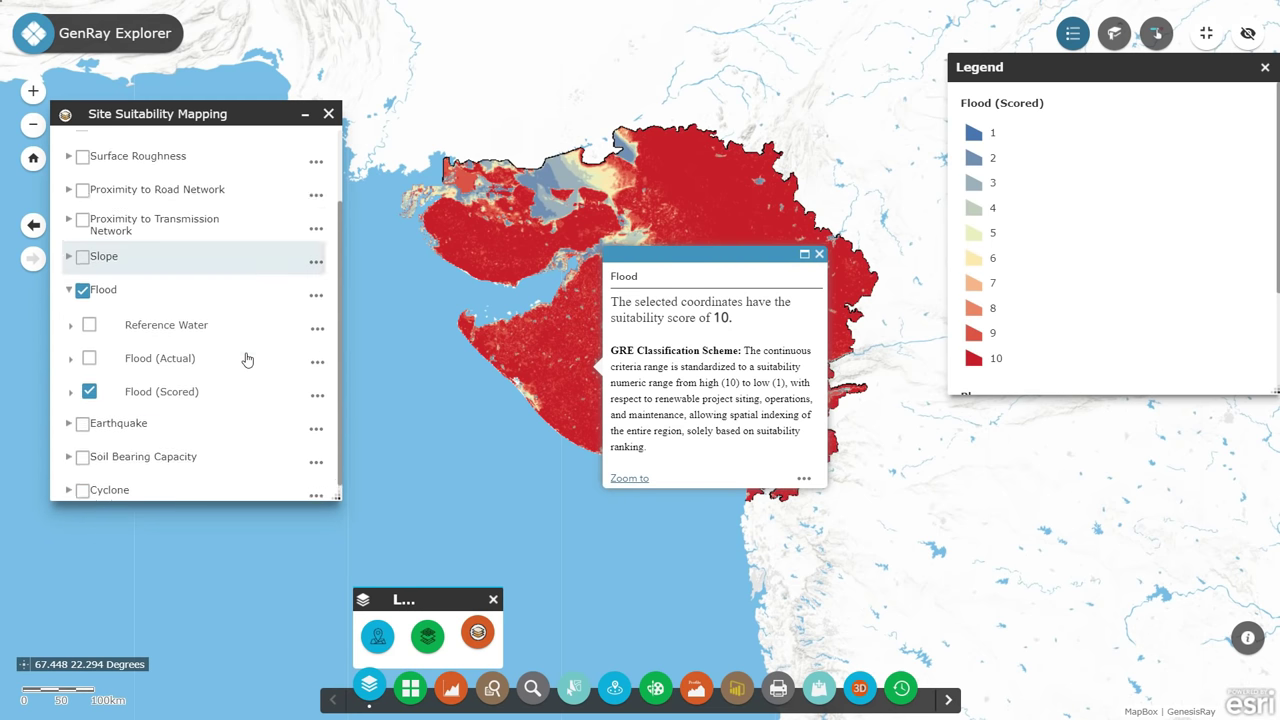
click(819, 254)
click(82, 270)
scroll(125, 315, up, 1)
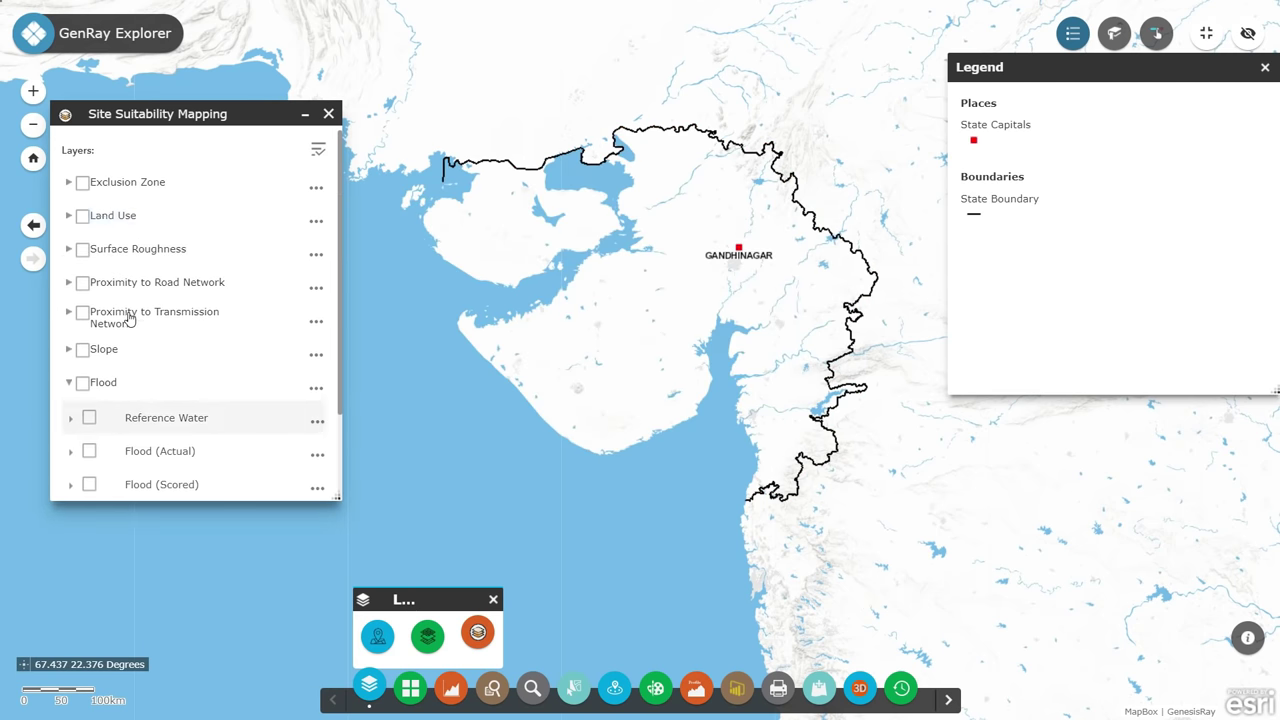
Turn on and expand the Exclusion Zone layers, zooming toward northern Gujarat
click(80, 184)
click(69, 183)
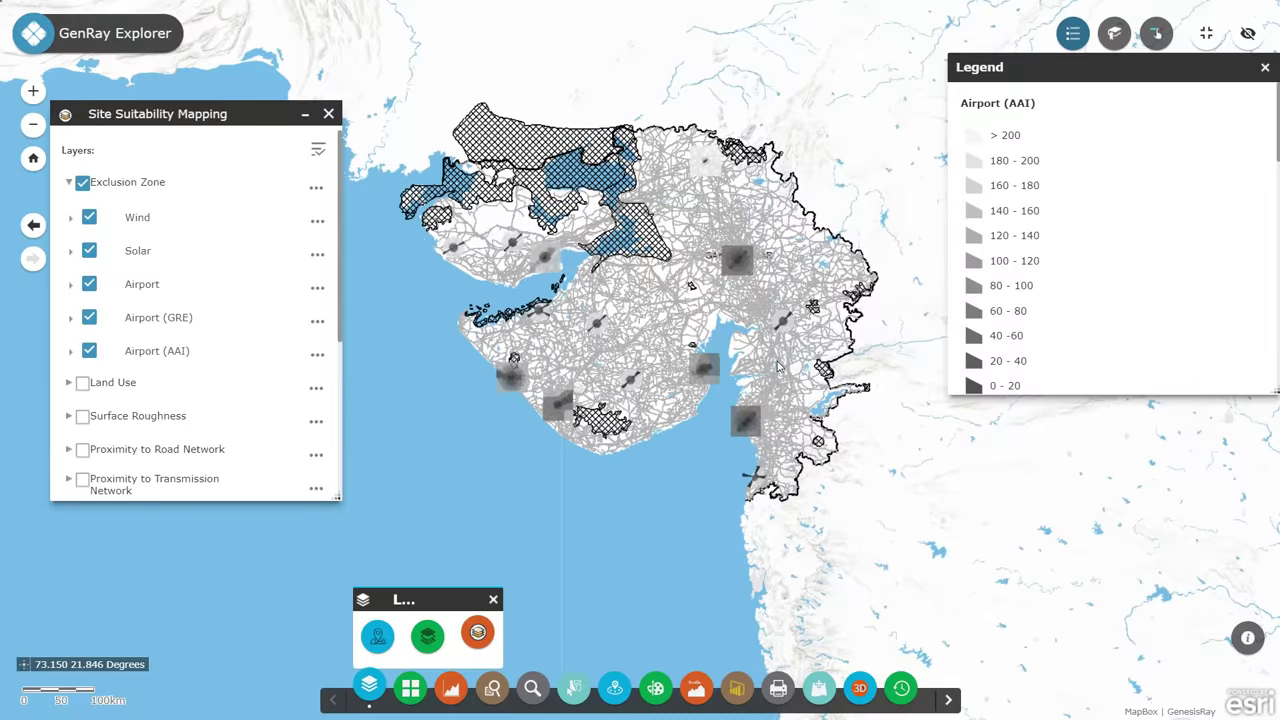
scroll(783, 367, up, 1)
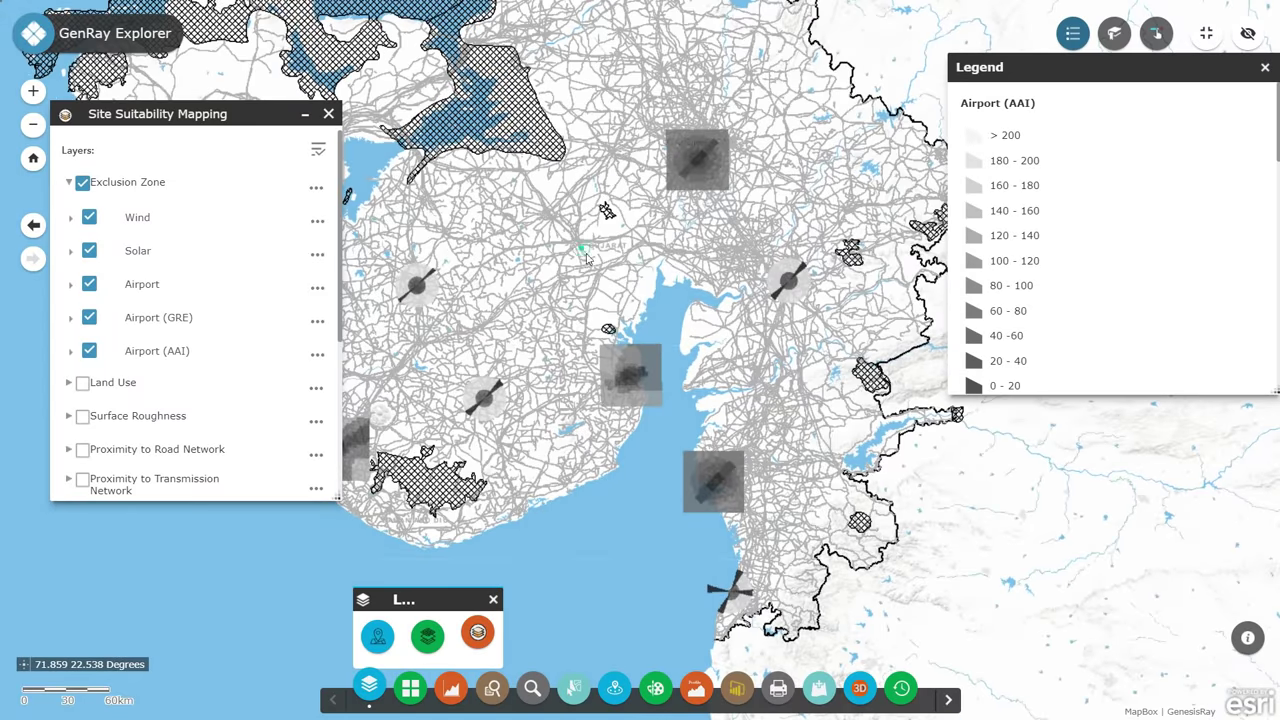
drag(587, 258, 714, 343)
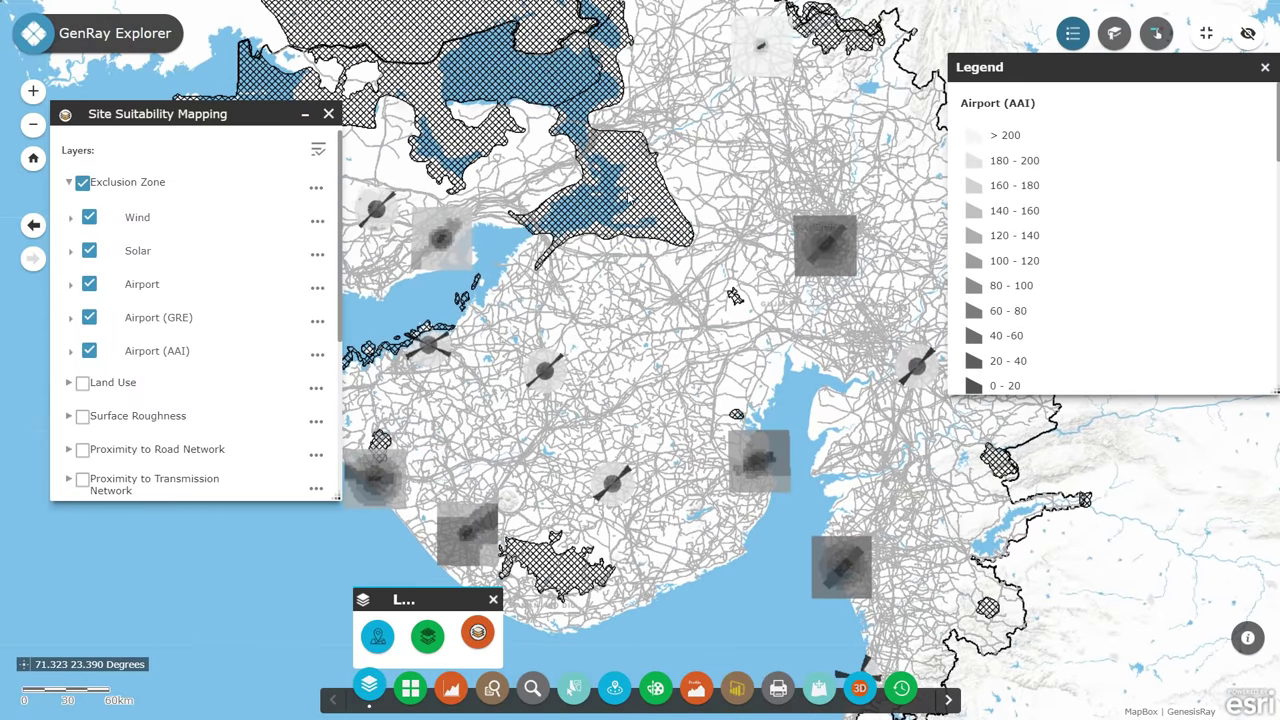
Inspect the Wild Ass, Gulf of Kutch, Gir and Shoolpaneswar protected areas and two airports' height limits
click(617, 189)
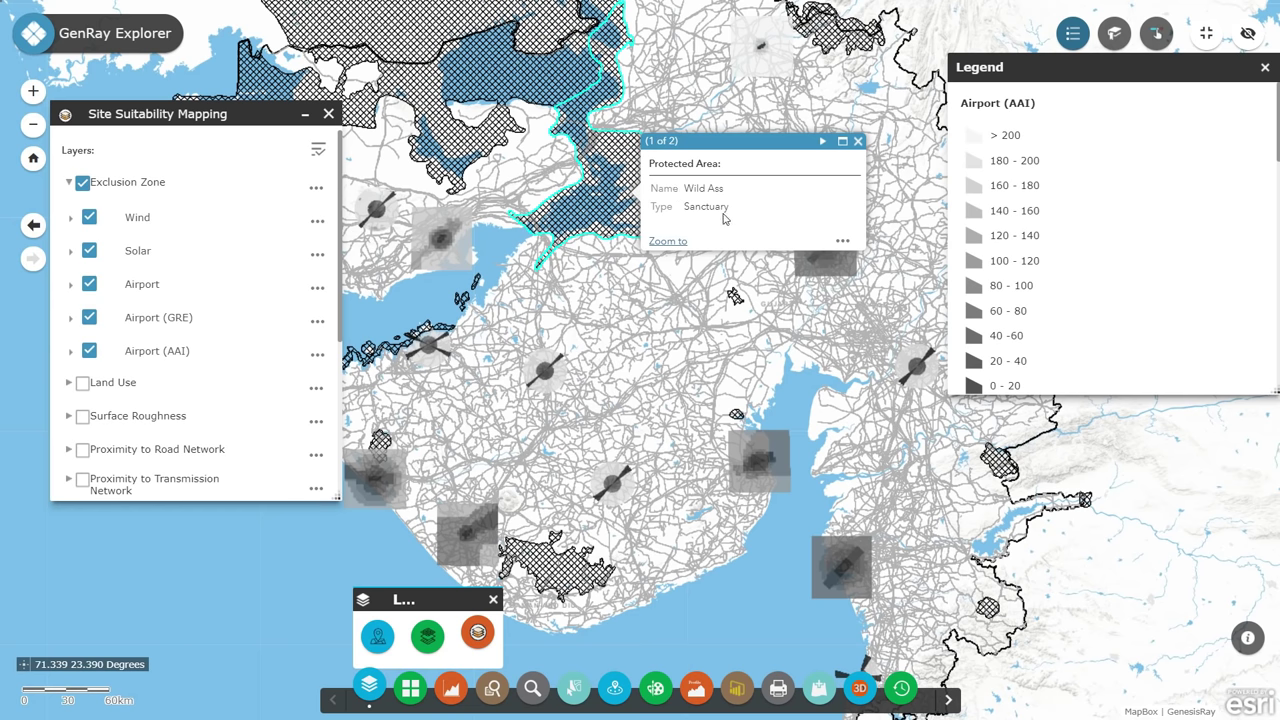
click(443, 330)
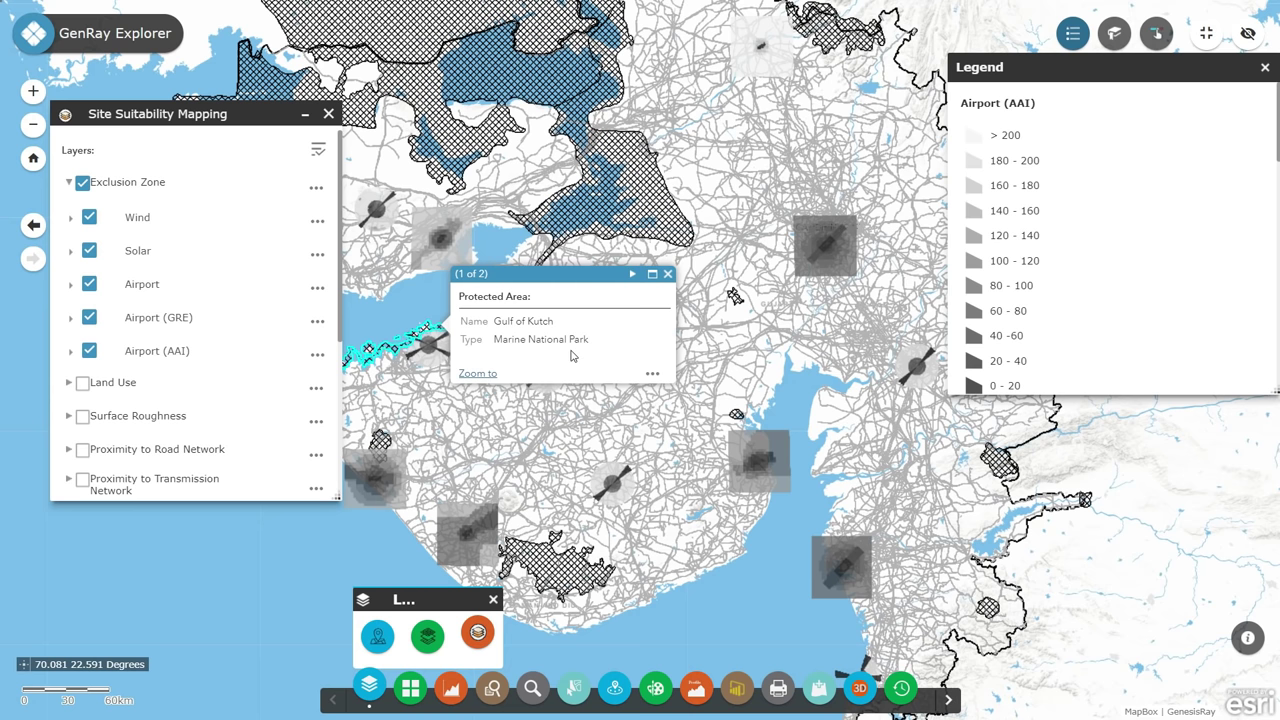
click(564, 565)
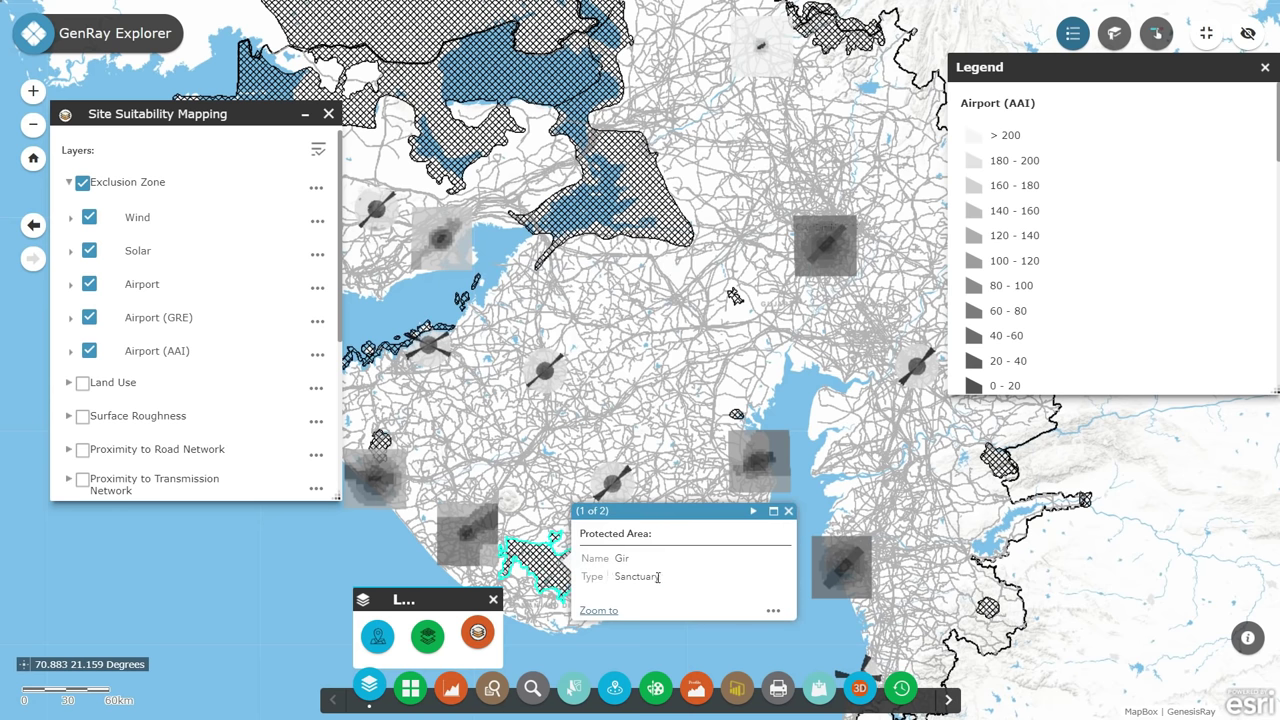
click(390, 490)
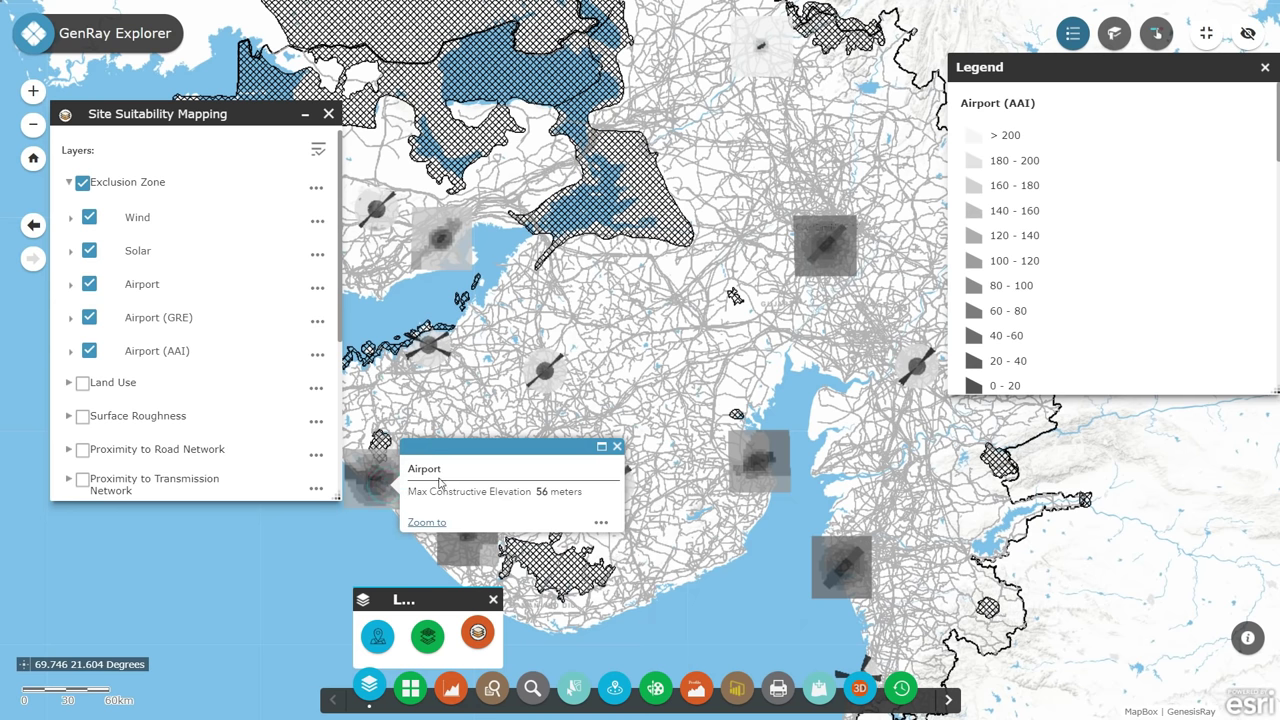
click(921, 358)
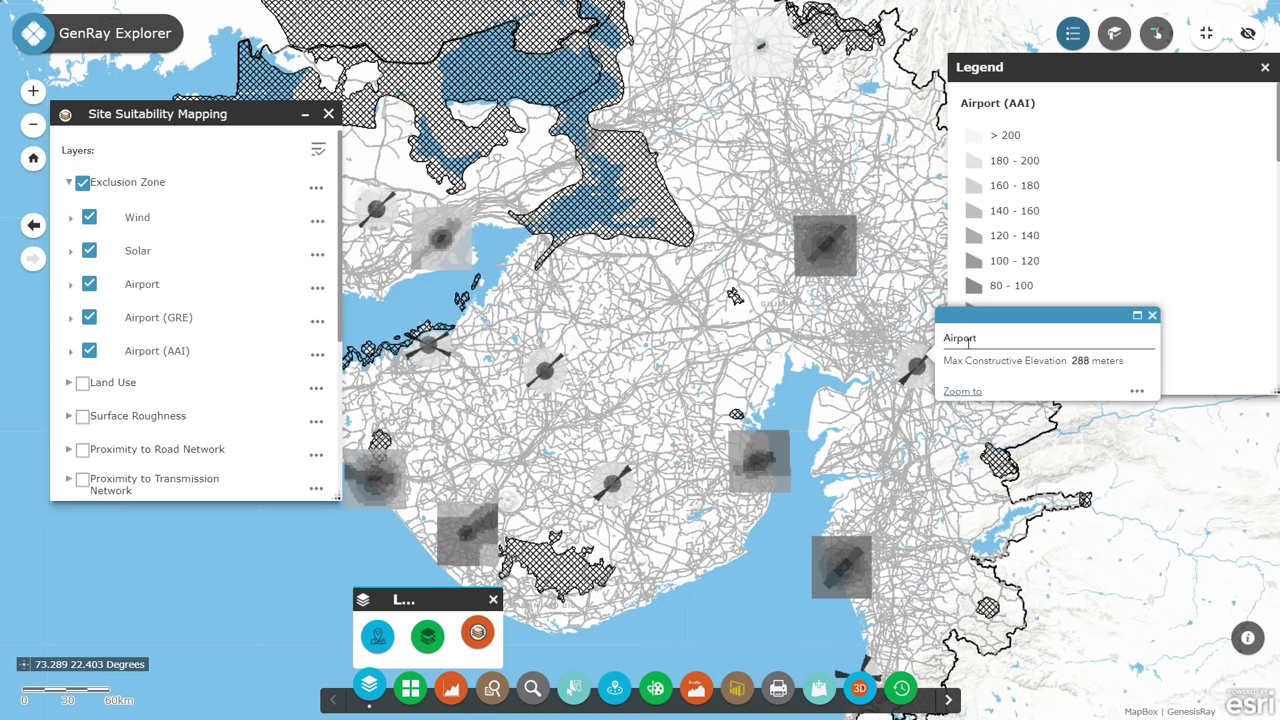
click(890, 420)
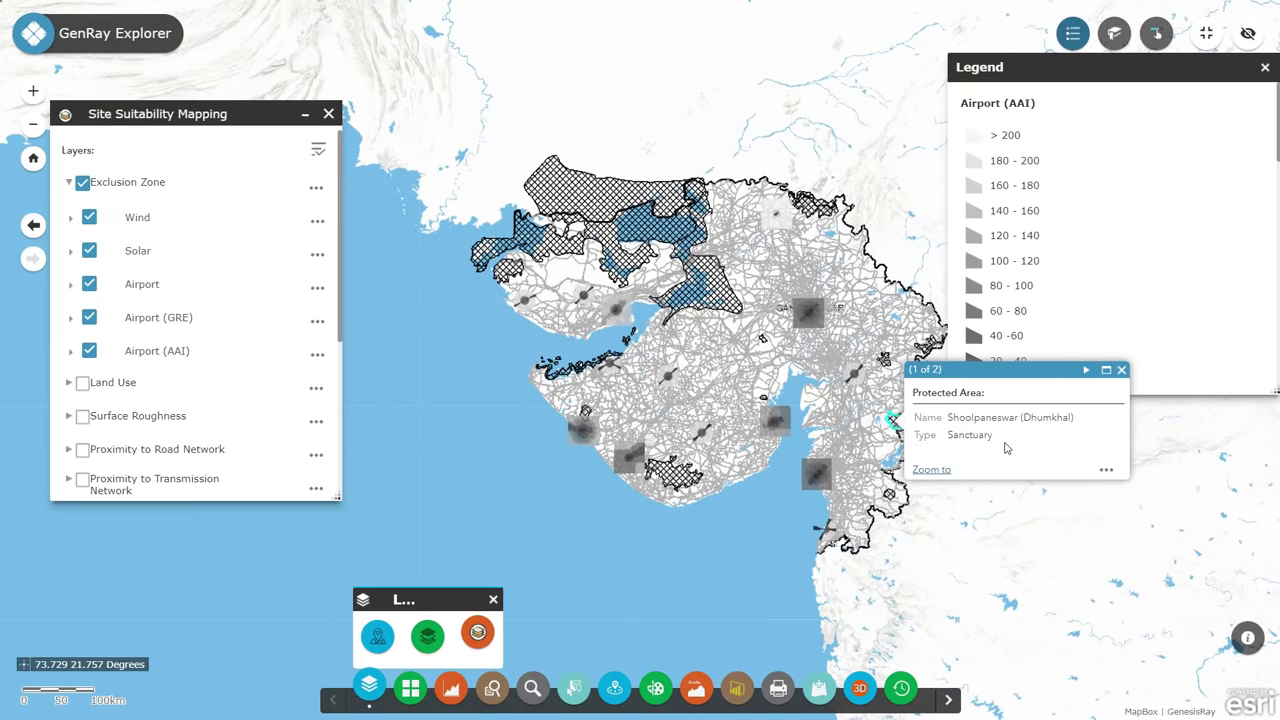
Inspect the Purna protected area, a southern airport's height limit, and Nal Sarovar
click(893, 496)
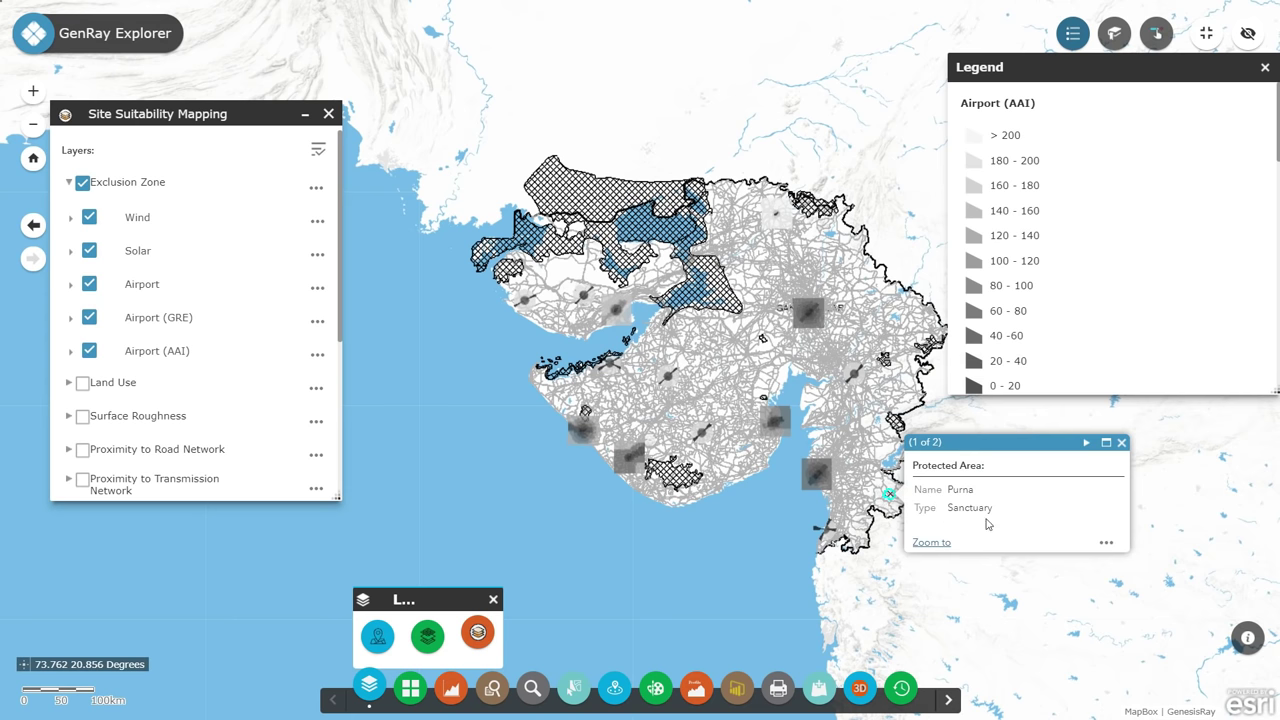
click(829, 534)
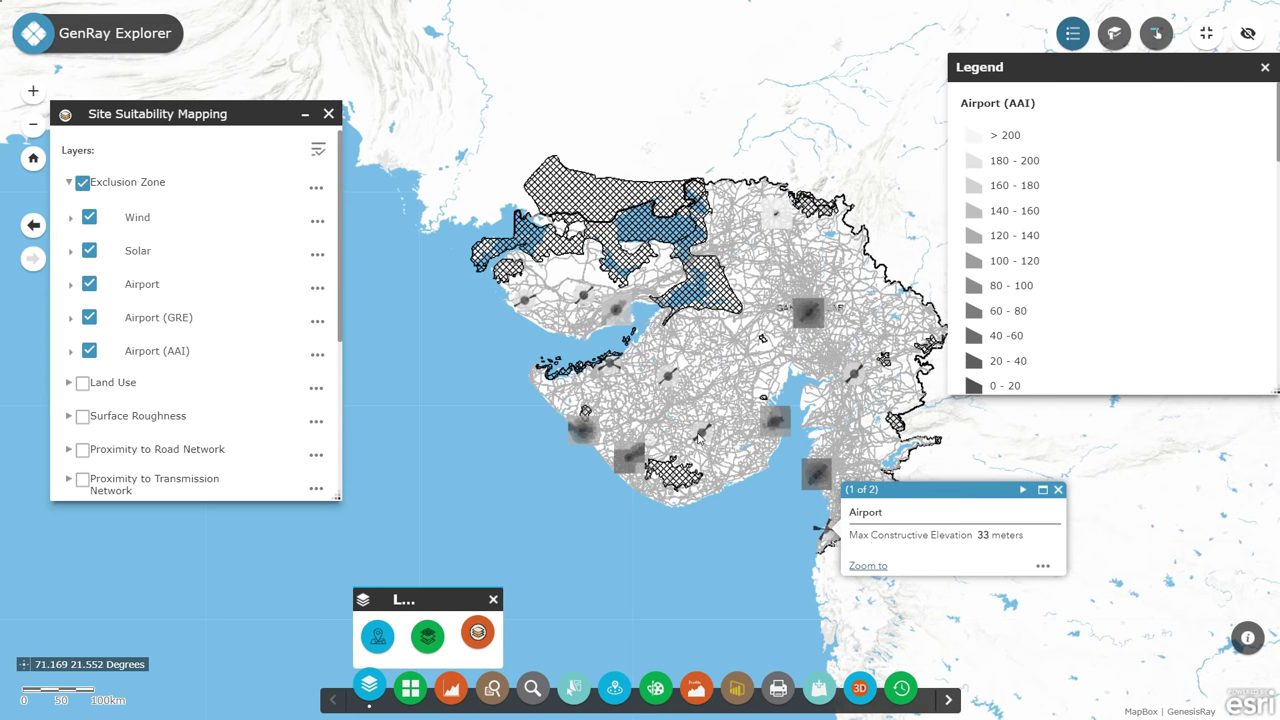
click(763, 340)
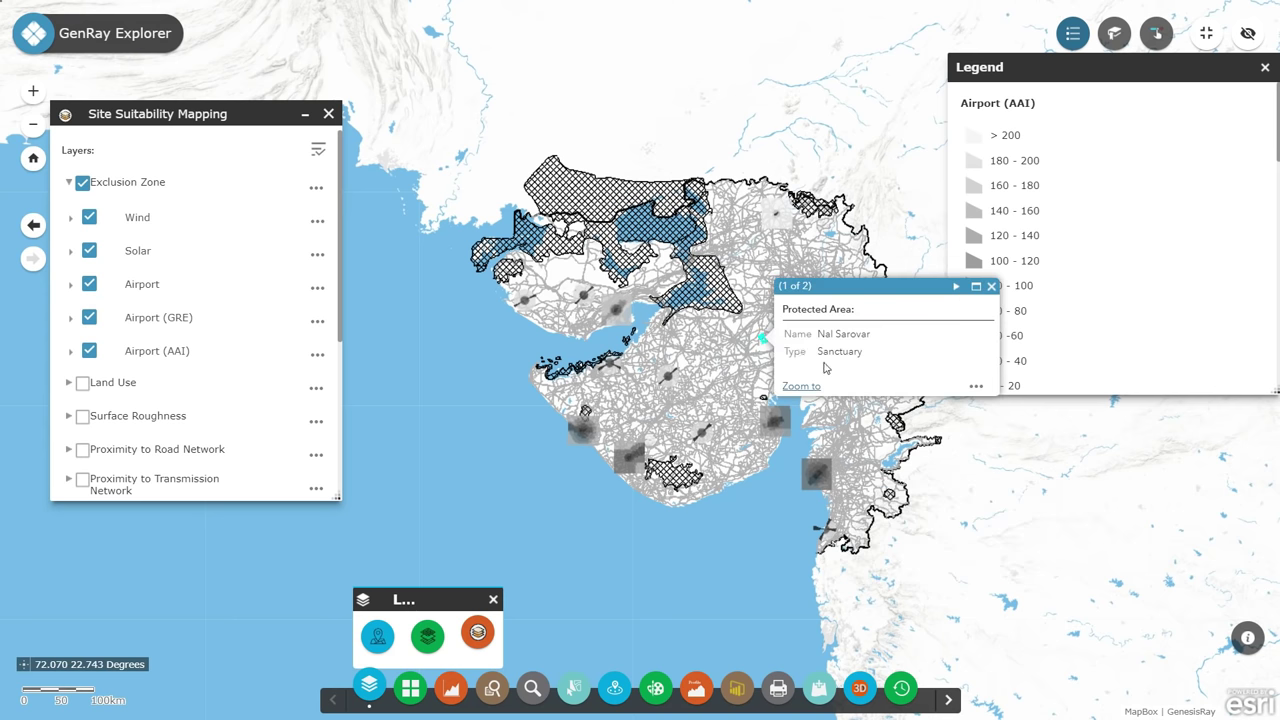
Close the feature popup and scroll the legend to the bottom
click(990, 288)
scroll(990, 292, down, 5)
scroll(990, 290, down, 3)
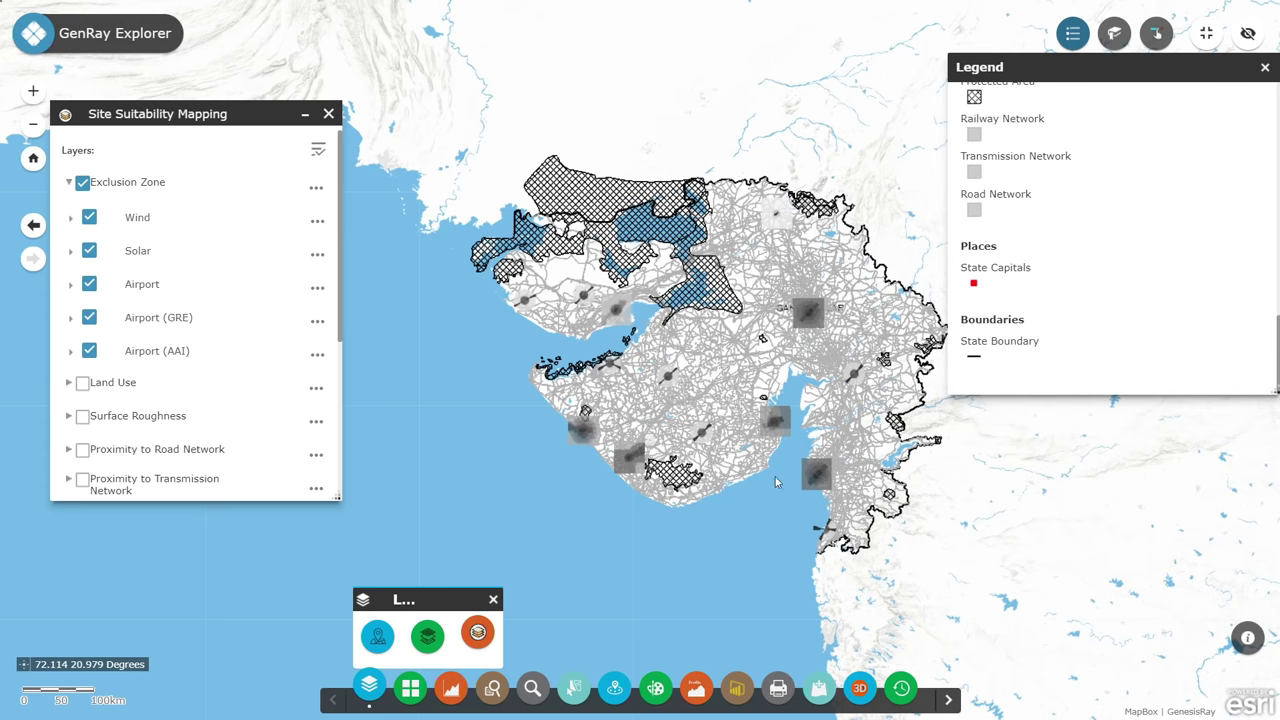
Close the legend, turn off Exclusion Zone, close both layer panels, and recentre on Gujarat
click(1263, 68)
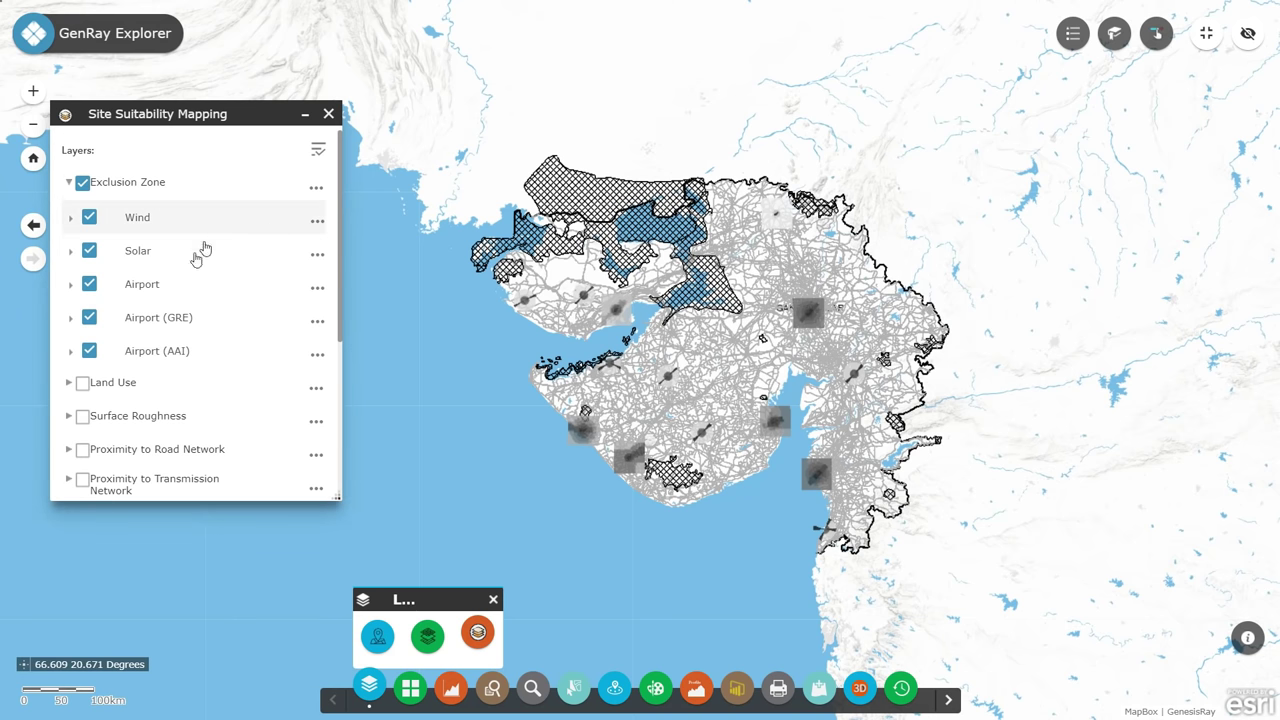
click(82, 182)
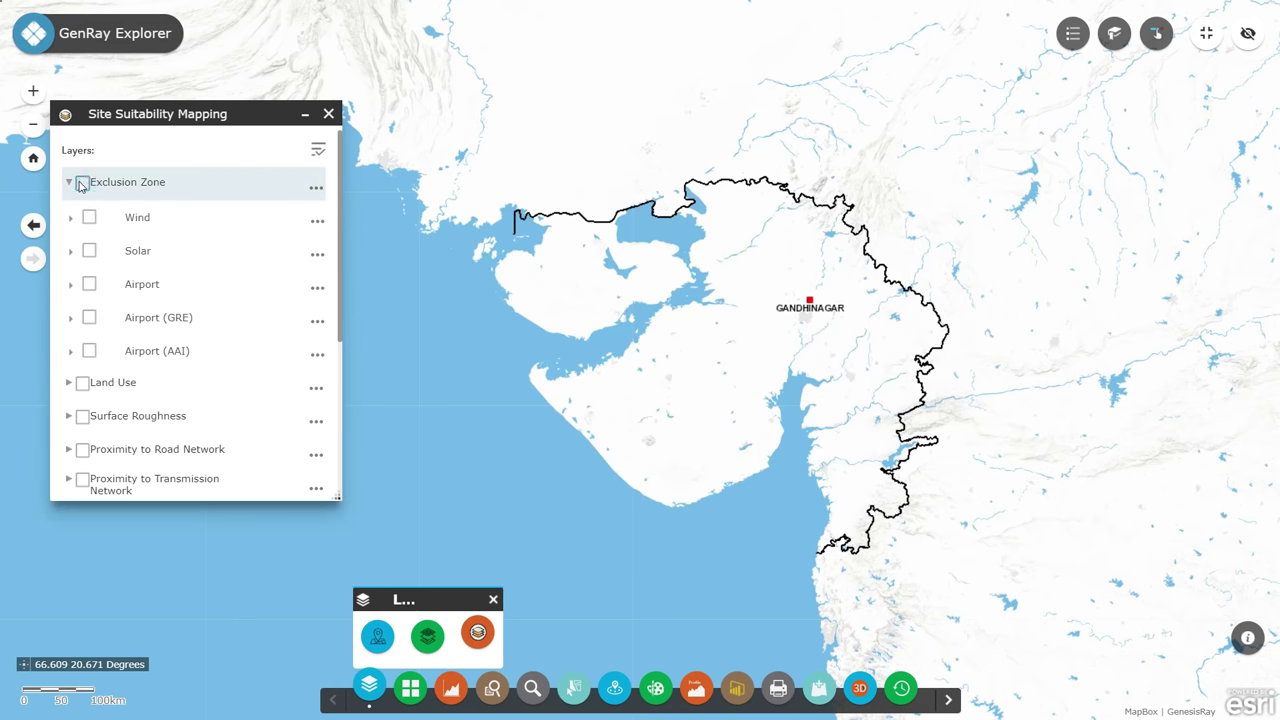
click(328, 115)
click(494, 601)
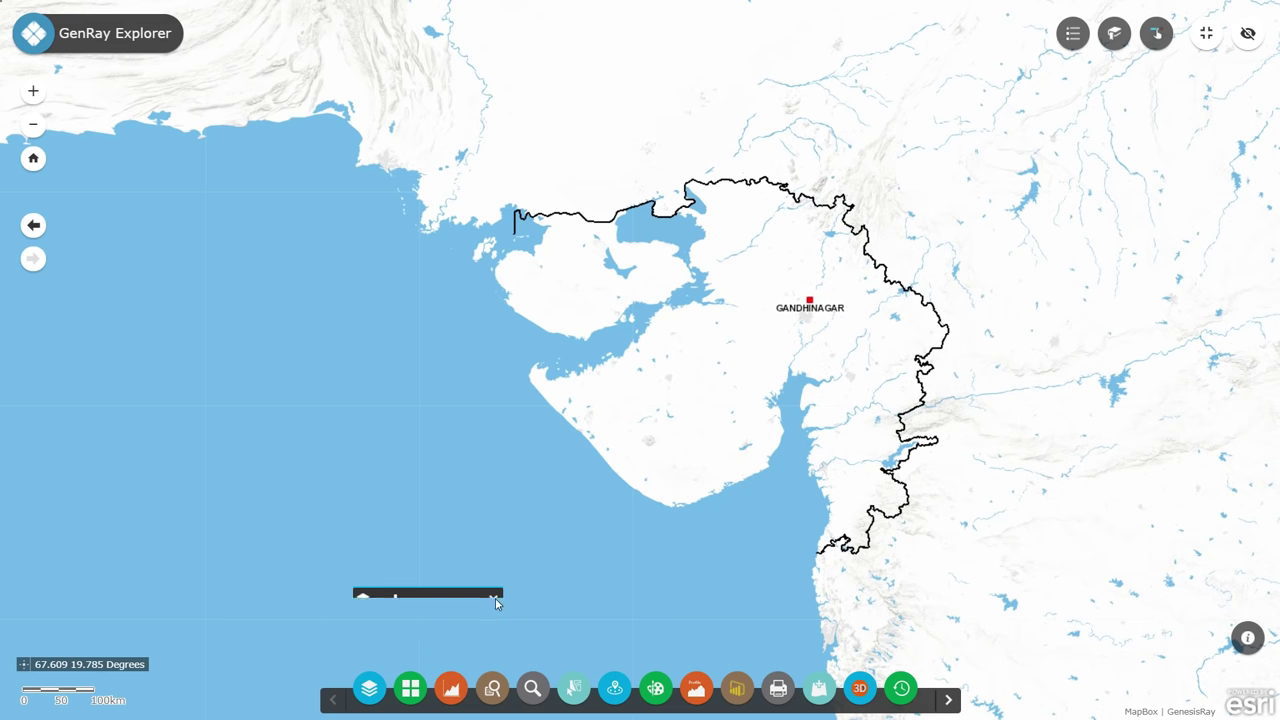
drag(779, 601, 719, 547)
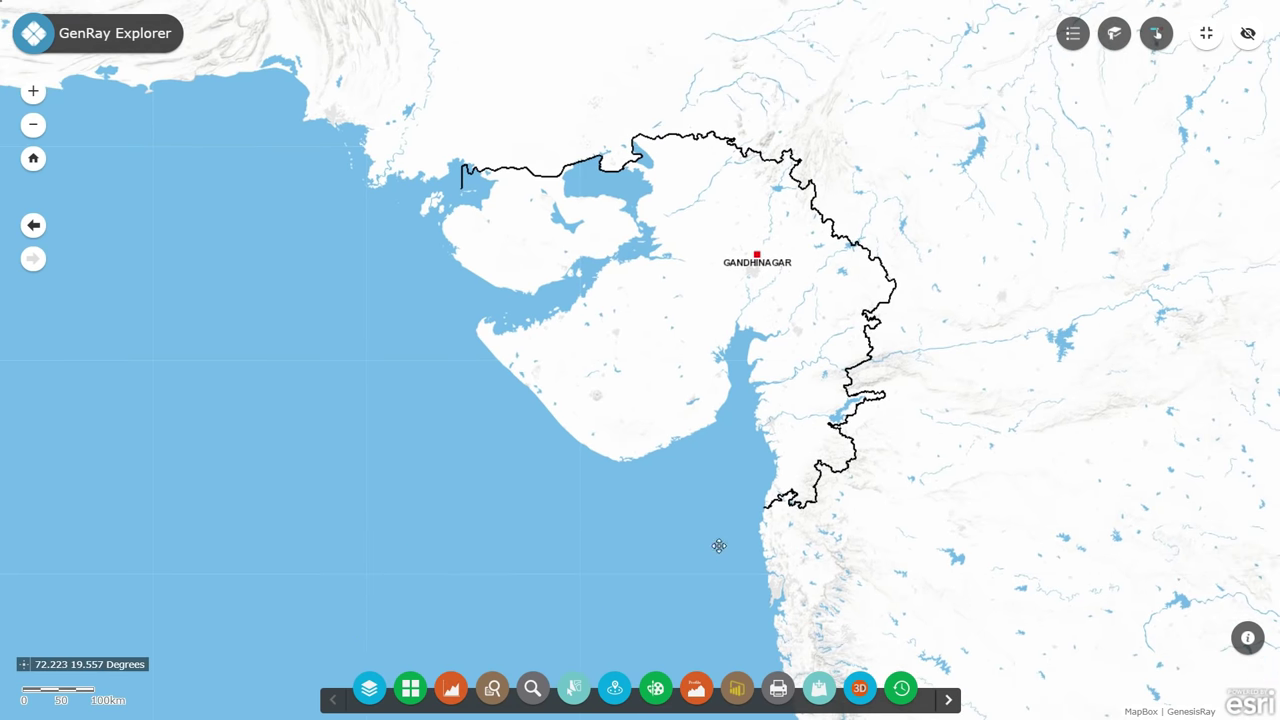